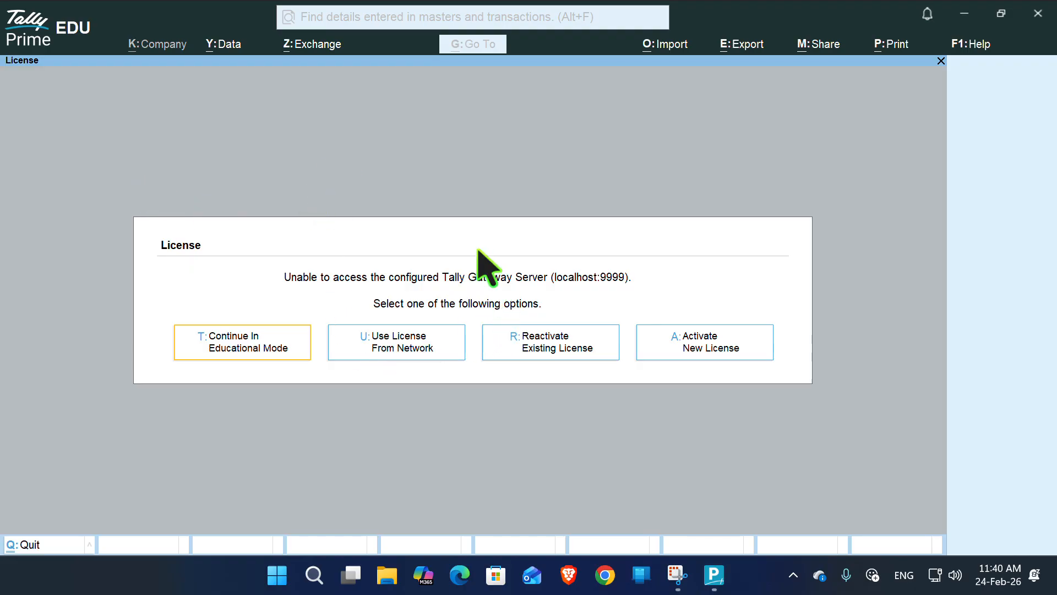
{"action": "left_click", "coordinate": [6, 1]}
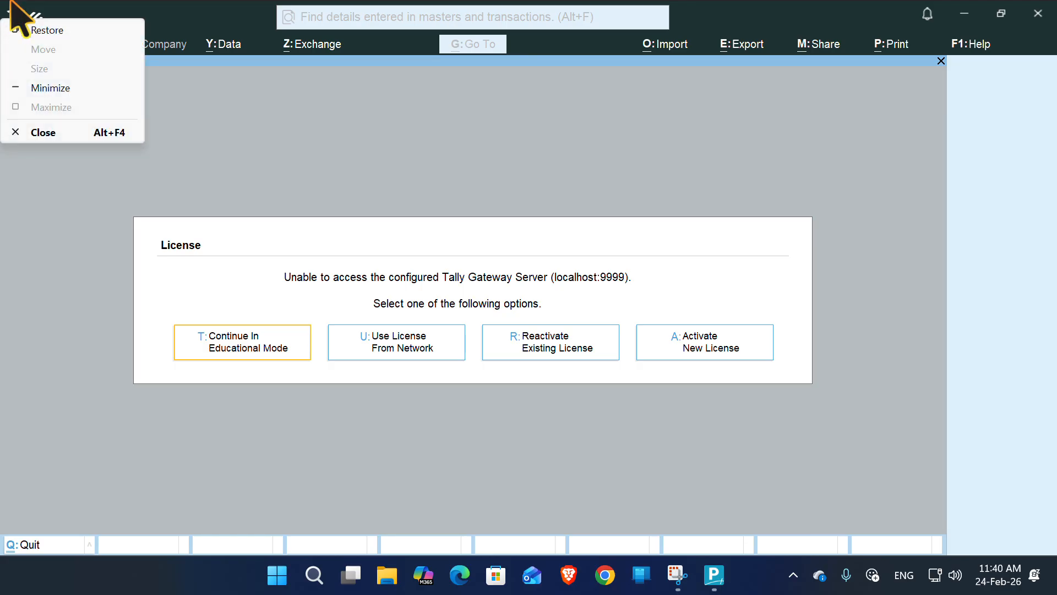
{"action": "left_click", "coordinate": [278, 100]}
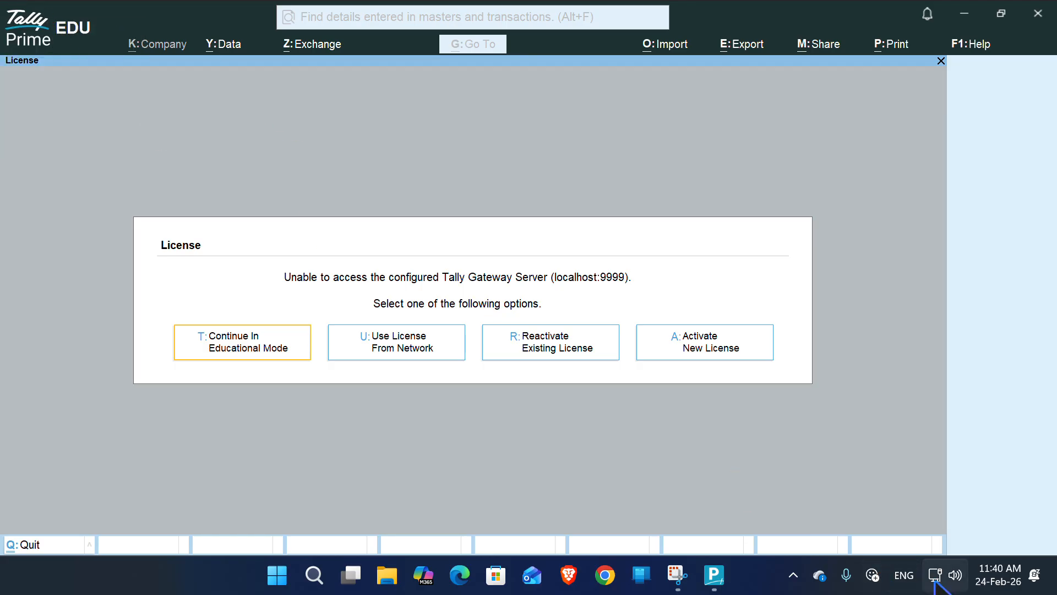
Launch the screen annotation tool from the system tray and select its pencil.
{"action": "left_click", "coordinate": [791, 577]}
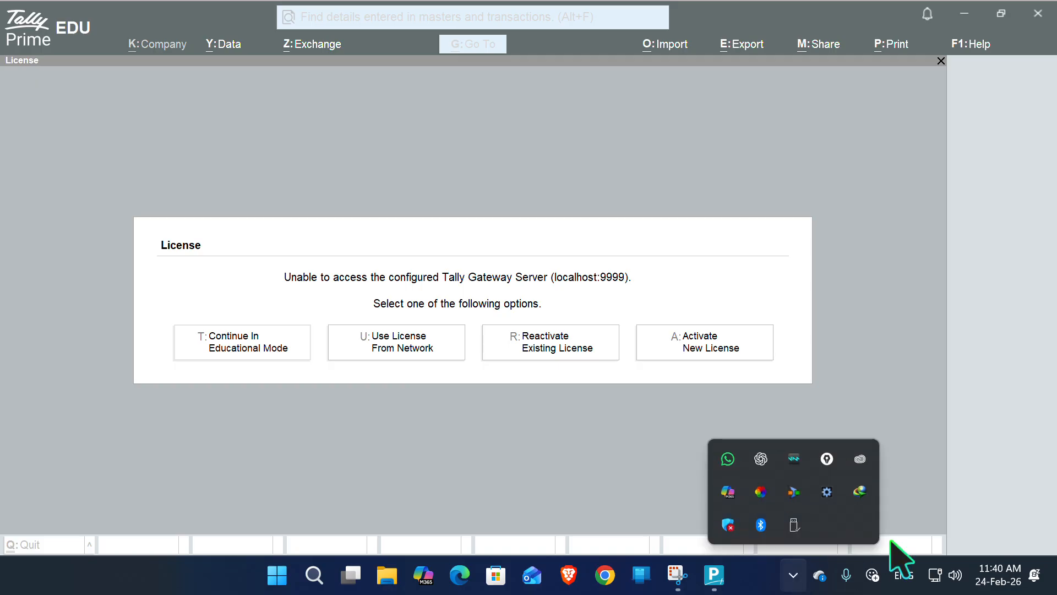
{"action": "left_click", "coordinate": [828, 460]}
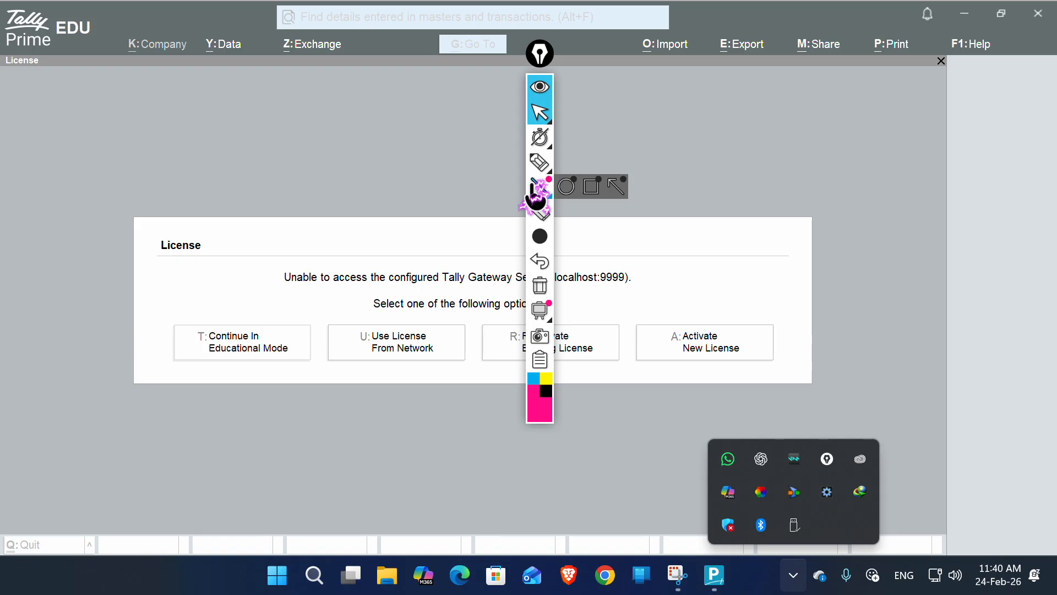
{"action": "left_click", "coordinate": [533, 113]}
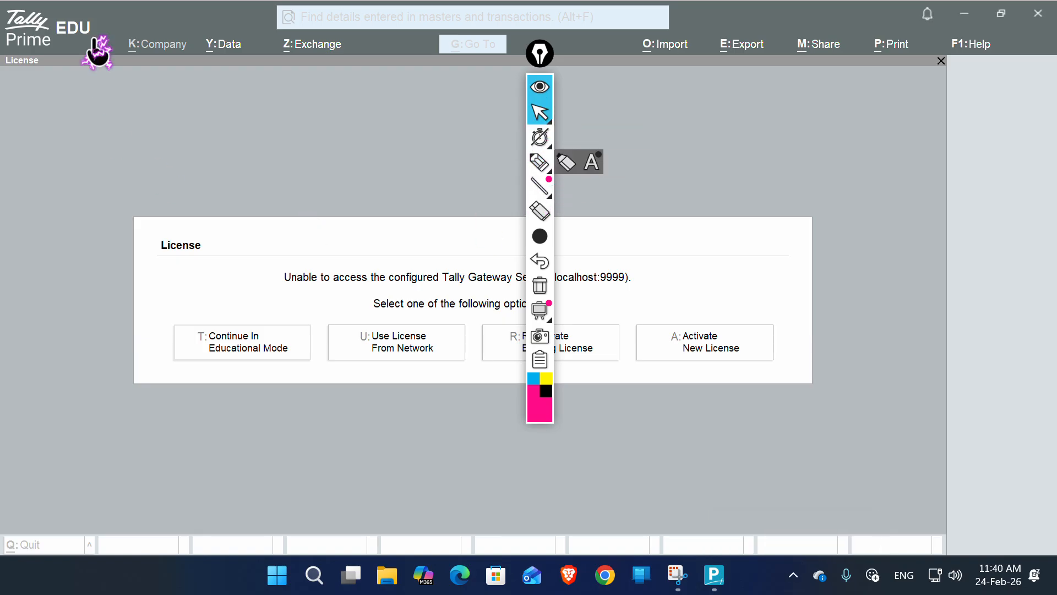
{"action": "left_click", "coordinate": [543, 192]}
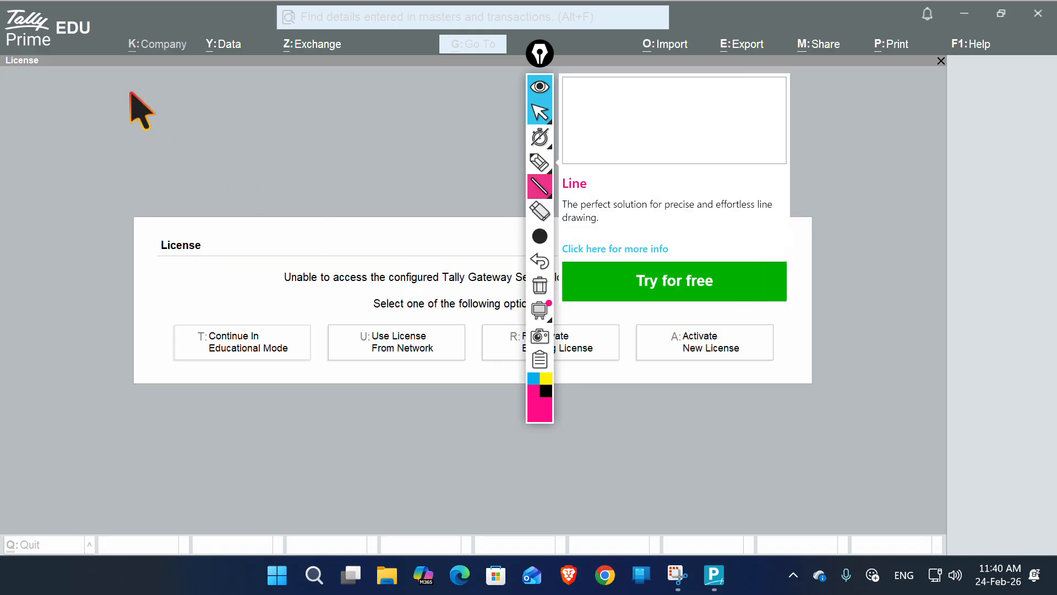
{"action": "left_click", "coordinate": [540, 163]}
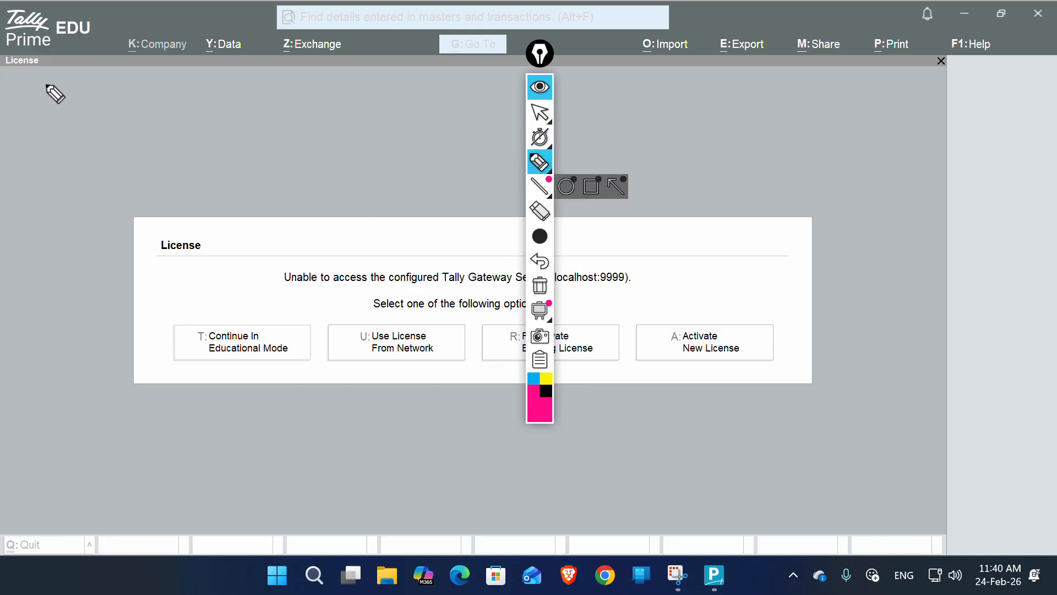
Draw pink pencil strokes beneath the program header, undoing the first one and moving the annotation toolbar aside.
{"action": "mouse_move", "coordinate": [26, 76]}
{"action": "left_mouse_down"}
{"action": "mouse_move", "coordinate": [391, 124]}
{"action": "mouse_move", "coordinate": [406, 75]}
{"action": "left_mouse_up"}
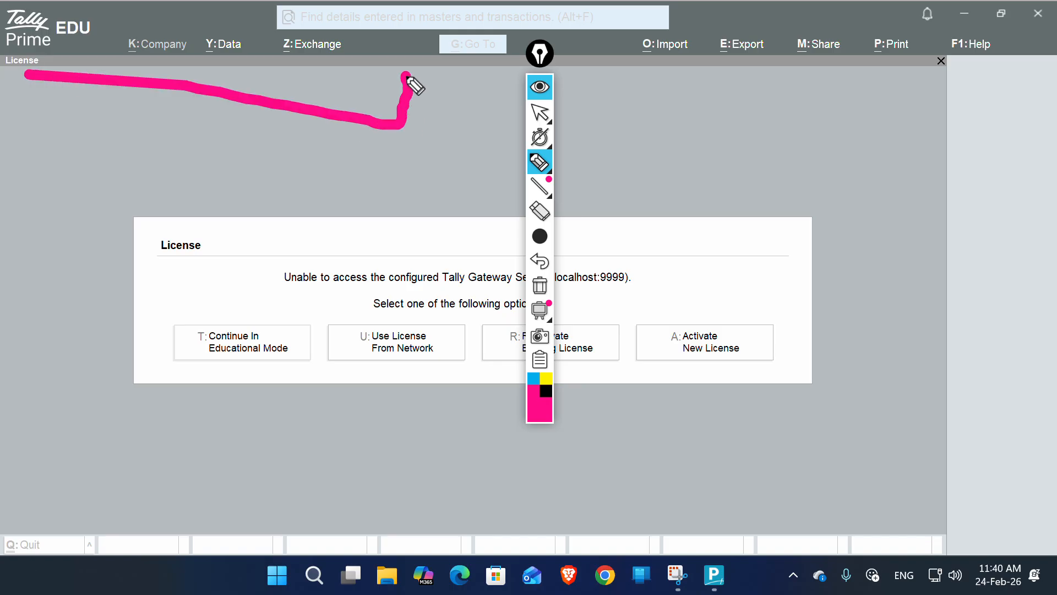
{"action": "left_click", "coordinate": [545, 190]}
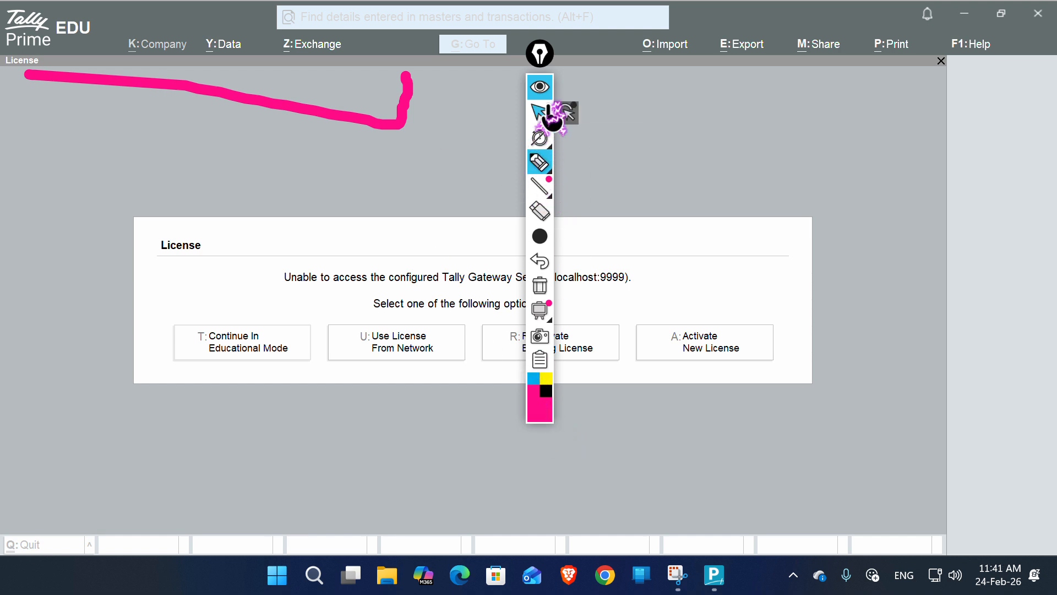
{"action": "left_click", "coordinate": [541, 262]}
{"action": "left_click", "coordinate": [479, 145]}
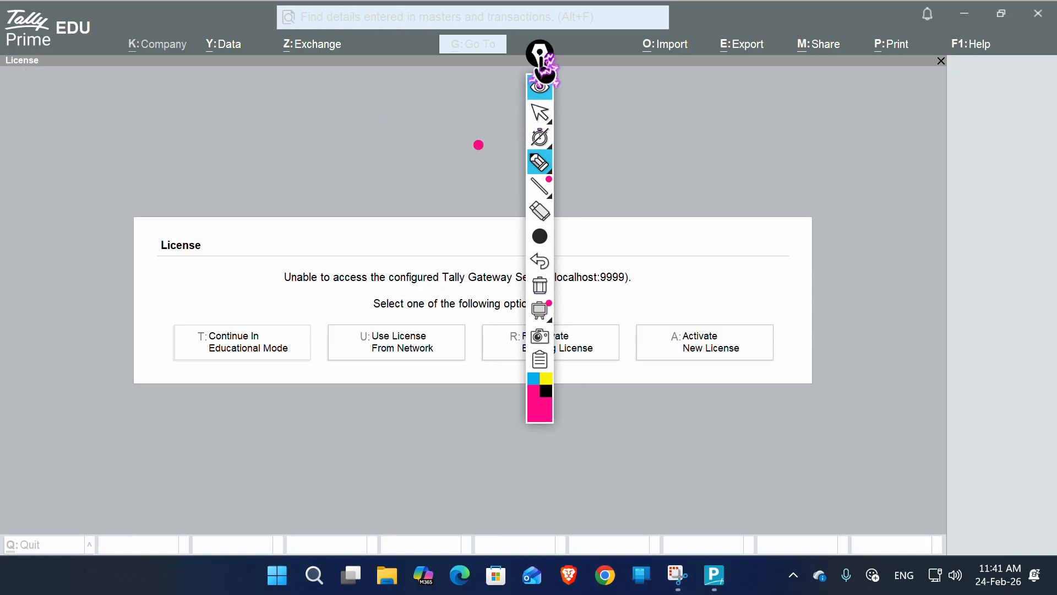
{"action": "left_click_drag", "start_coordinate": [540, 54], "coordinate": [817, 170]}
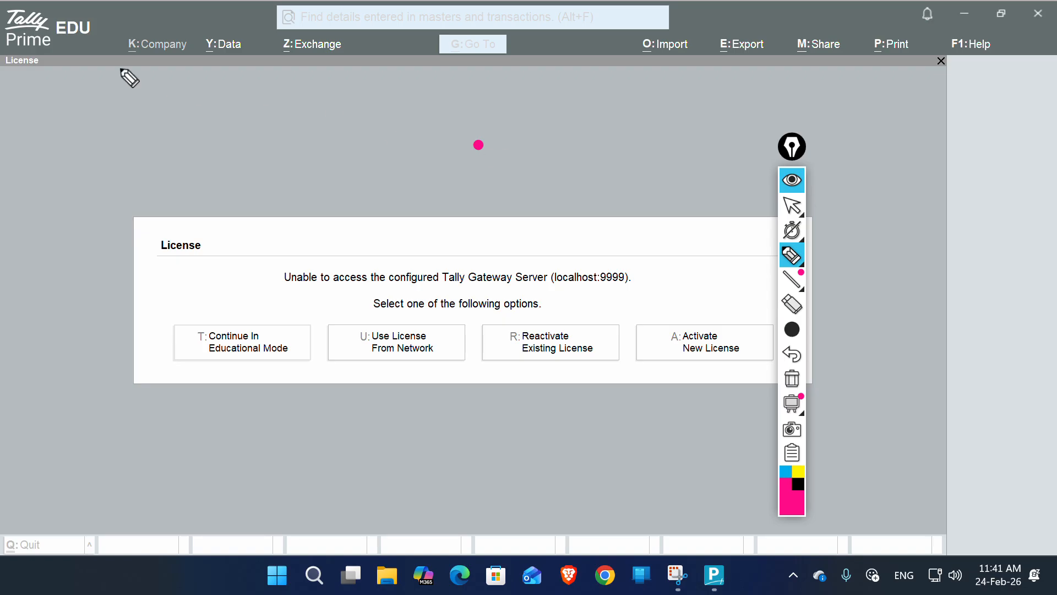
{"action": "mouse_move", "coordinate": [3, 67]}
{"action": "left_mouse_down"}
{"action": "mouse_move", "coordinate": [379, 90]}
{"action": "mouse_move", "coordinate": [817, 91]}
{"action": "mouse_move", "coordinate": [1029, 67]}
{"action": "left_mouse_up"}
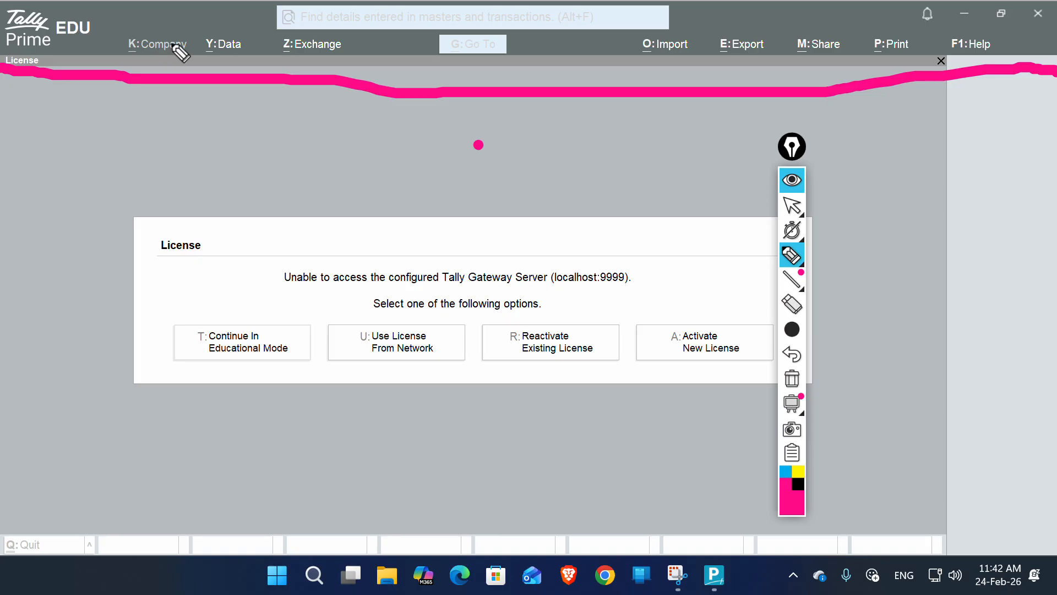
Undo the remaining pink annotation strokes and collapse the annotation toolbar.
{"action": "left_click", "coordinate": [793, 357]}
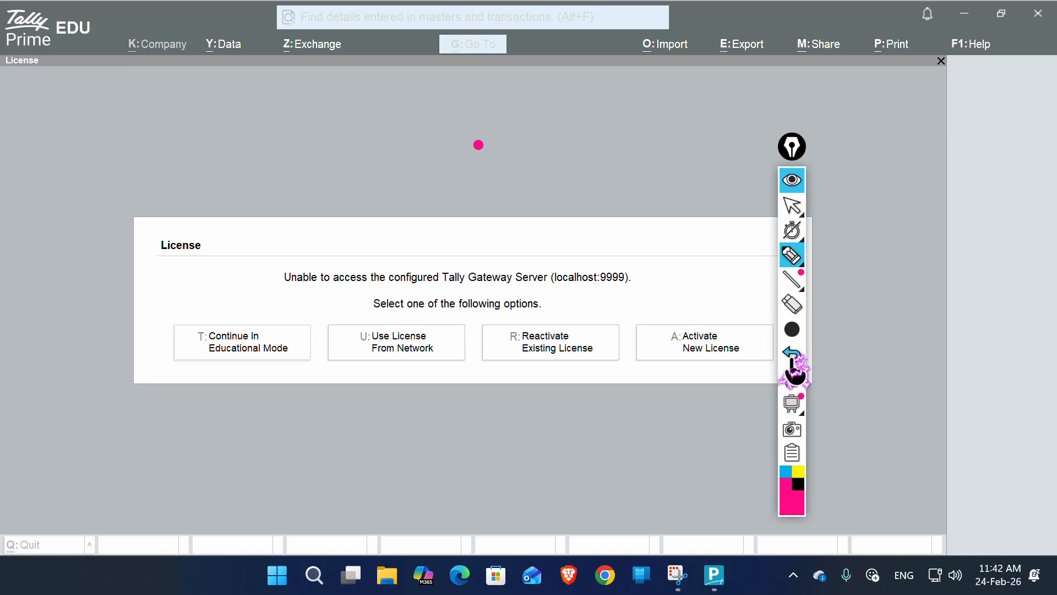
{"action": "left_click", "coordinate": [793, 363]}
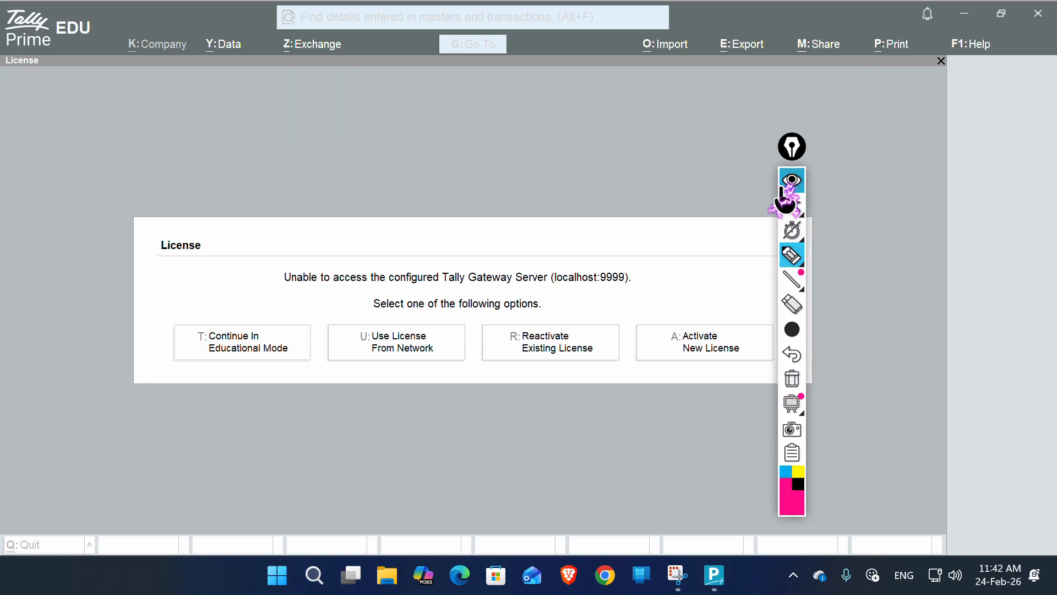
{"action": "left_click", "coordinate": [792, 205]}
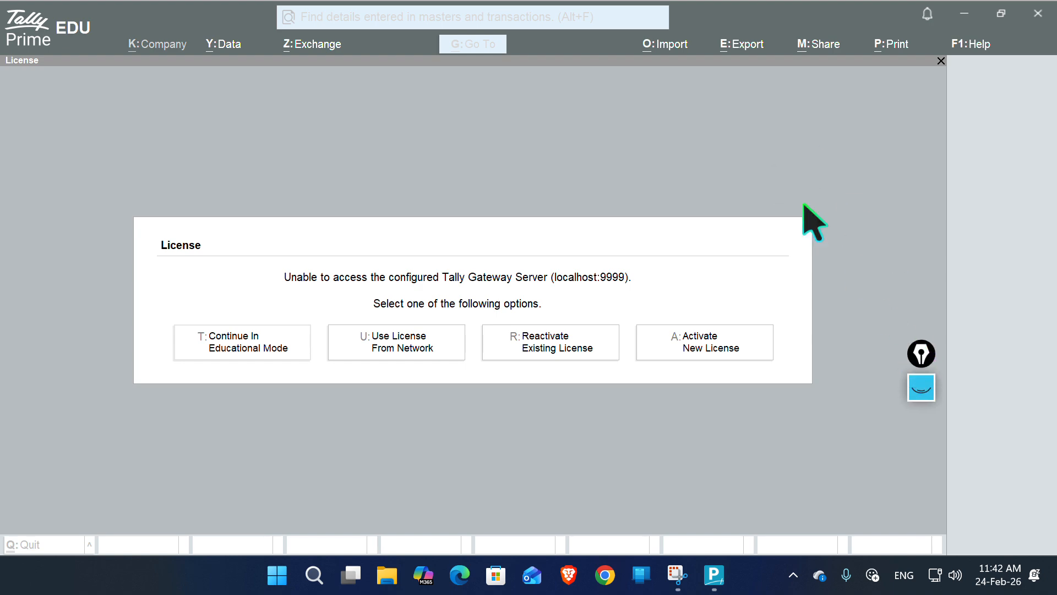
{"action": "left_click", "coordinate": [730, 151]}
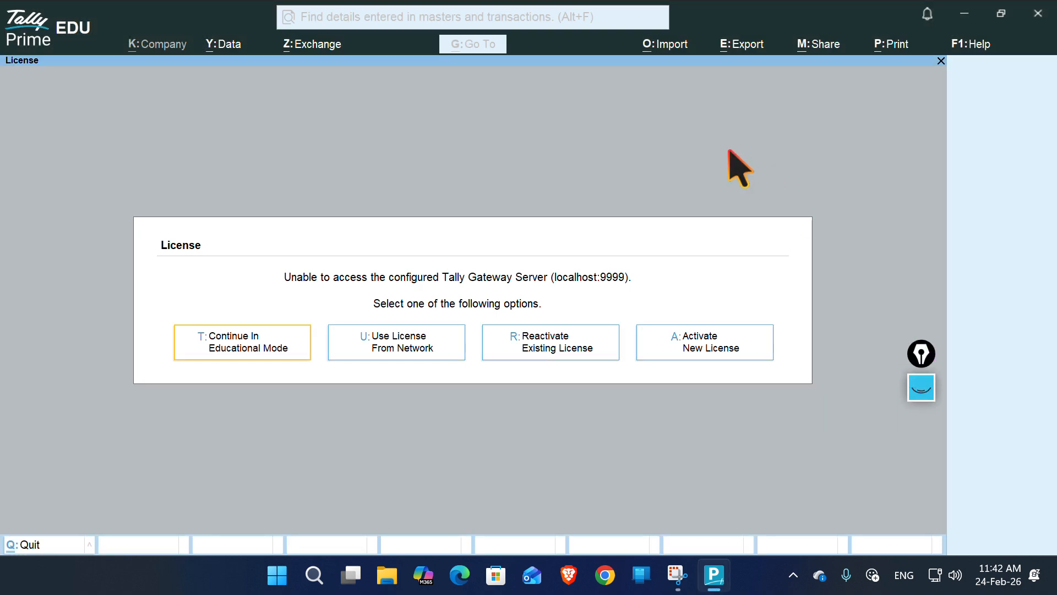
Continue in Educational Mode from the License screen to reach the company selection.
{"action": "left_click", "coordinate": [726, 577]}
{"action": "left_click", "coordinate": [726, 574]}
{"action": "left_click", "coordinate": [403, 328]}
{"action": "left_click", "coordinate": [253, 341]}
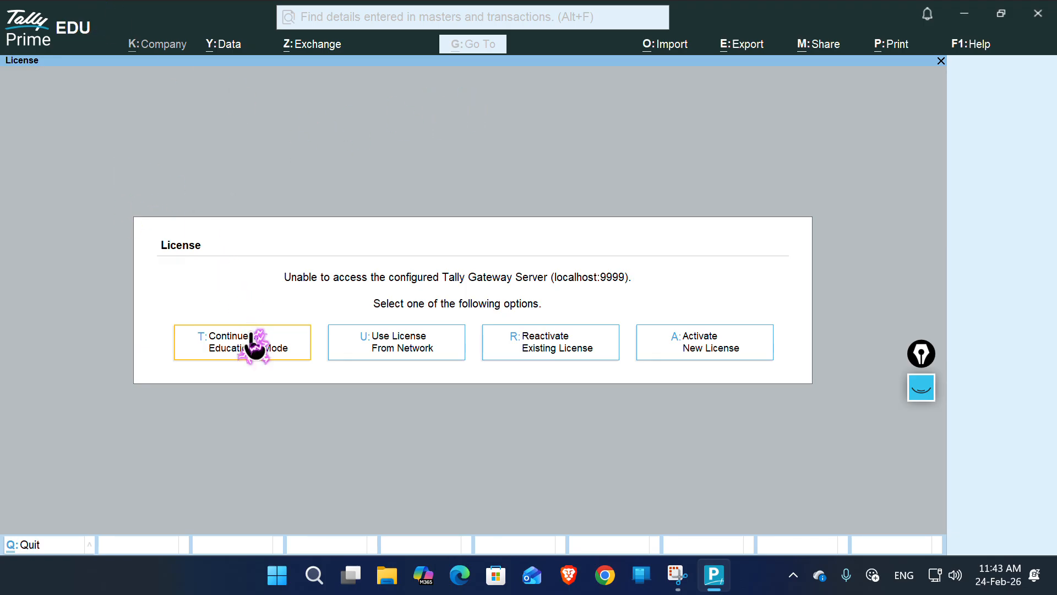
{"action": "left_click", "coordinate": [371, 331]}
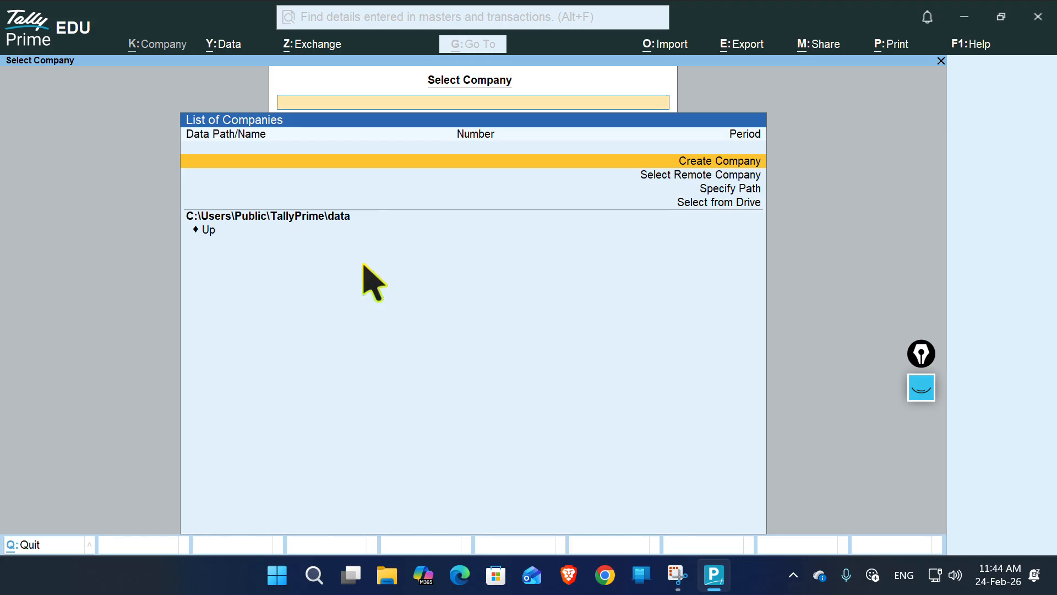
Look through the company selection options and start Create Company.
{"action": "key", "text": "Down"}
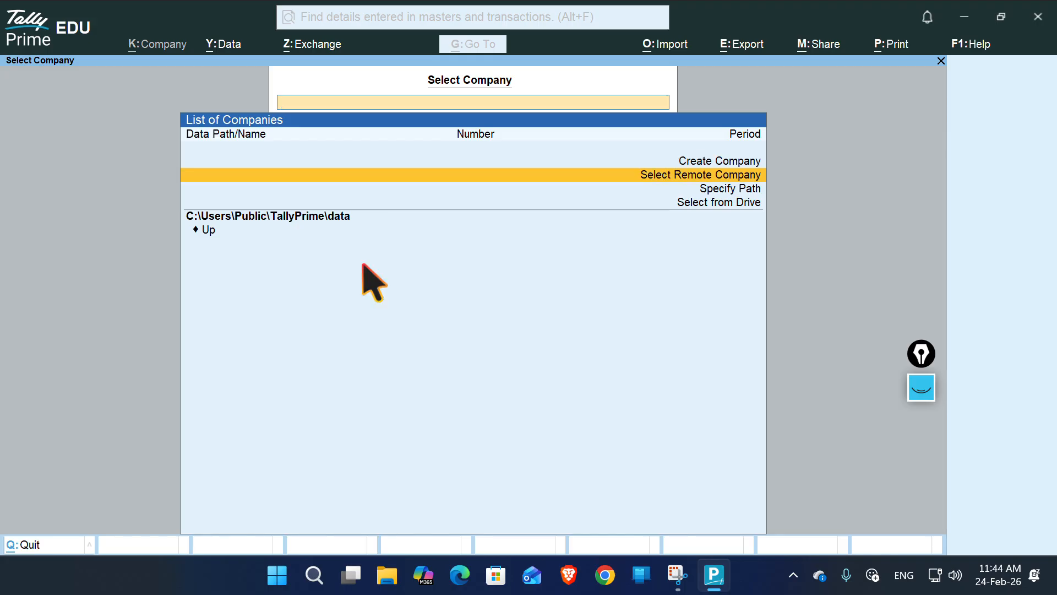
{"action": "key", "text": "Down"}
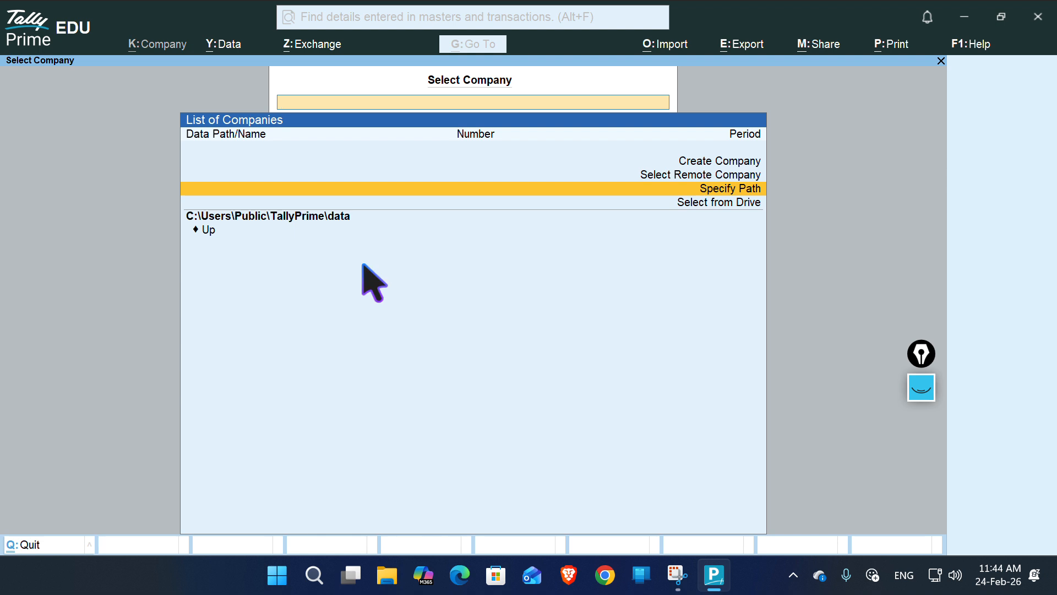
{"action": "key", "text": "Down"}
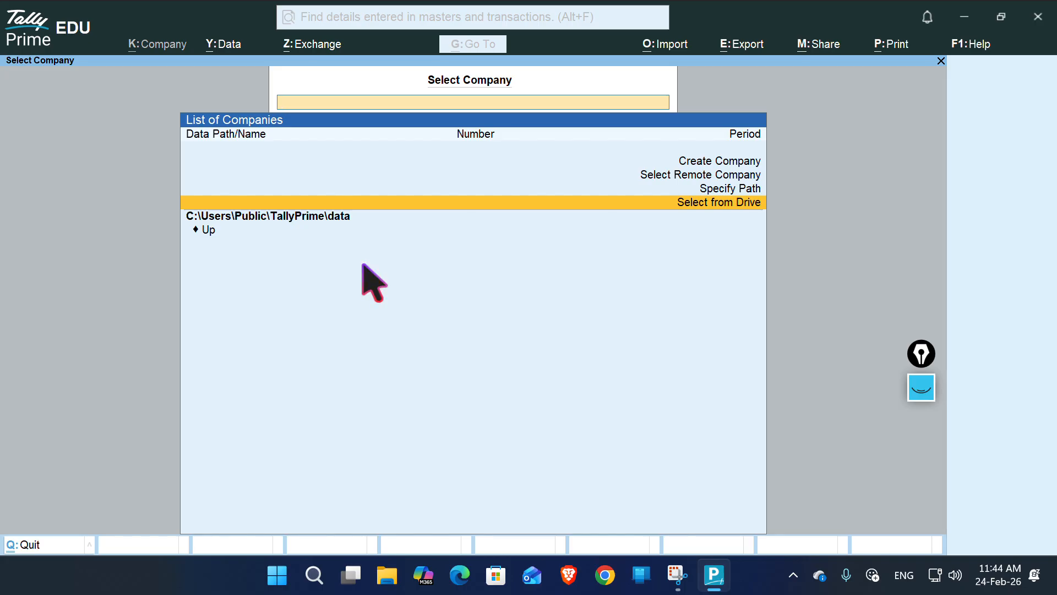
{"action": "key", "text": "Up"}
{"action": "key", "text": "Up"}
{"action": "key", "text": "Up"}
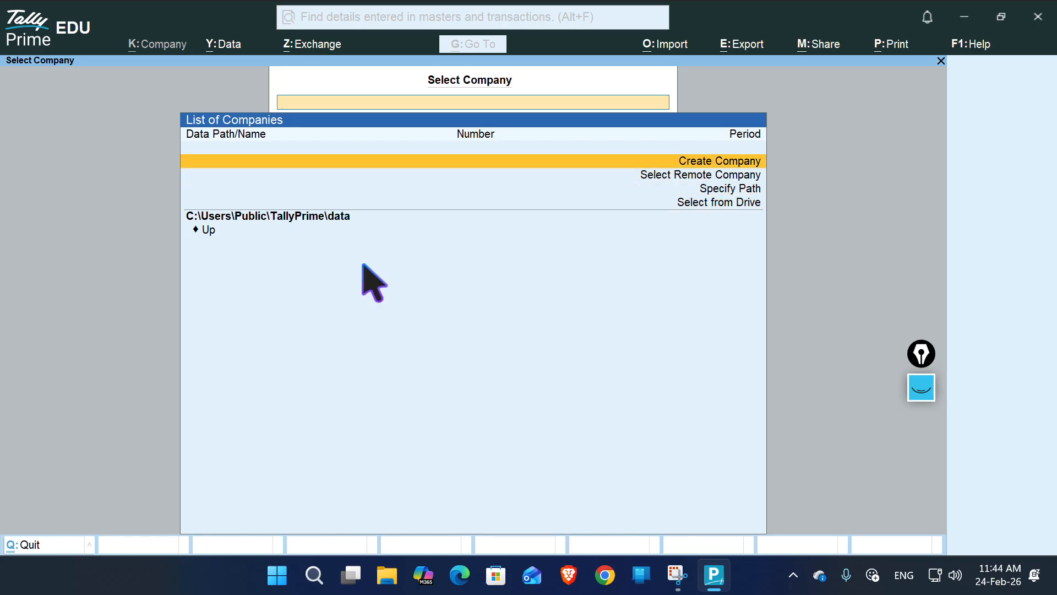
{"action": "key", "text": "Return"}
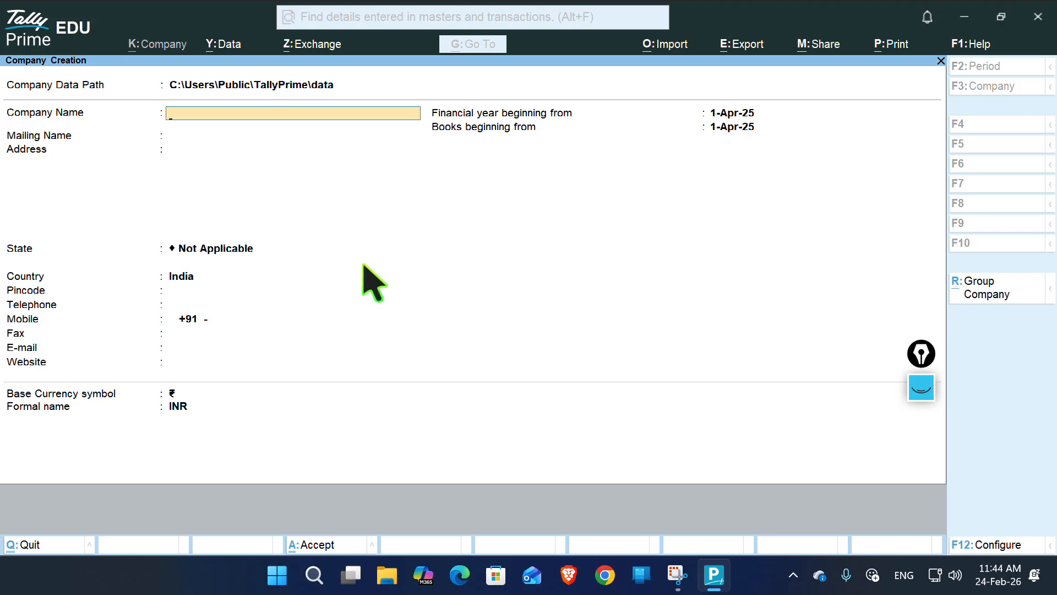
{"action": "left_click", "coordinate": [921, 366]}
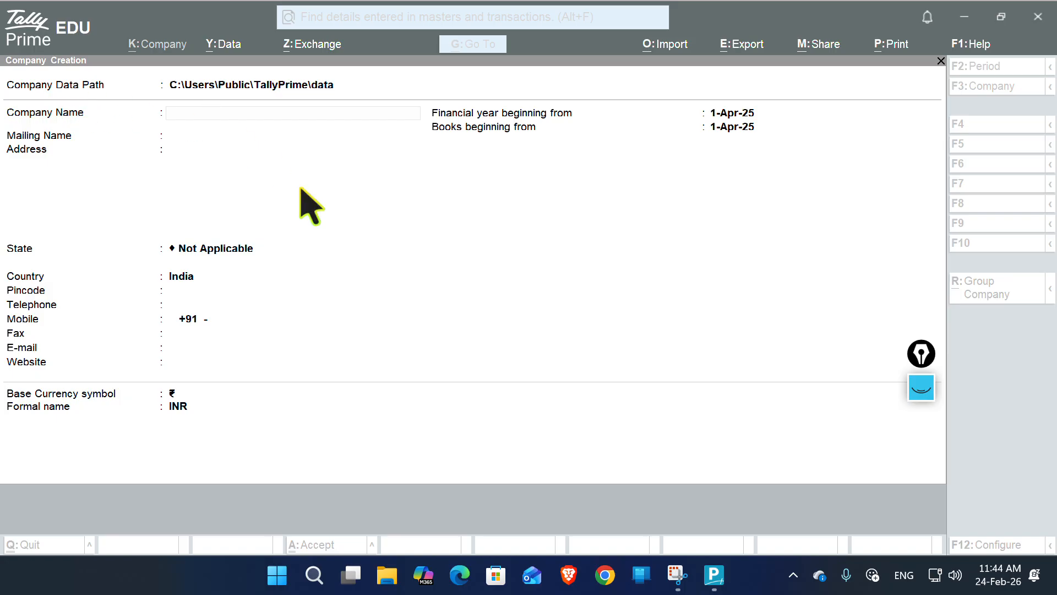
{"action": "left_click", "coordinate": [675, 337]}
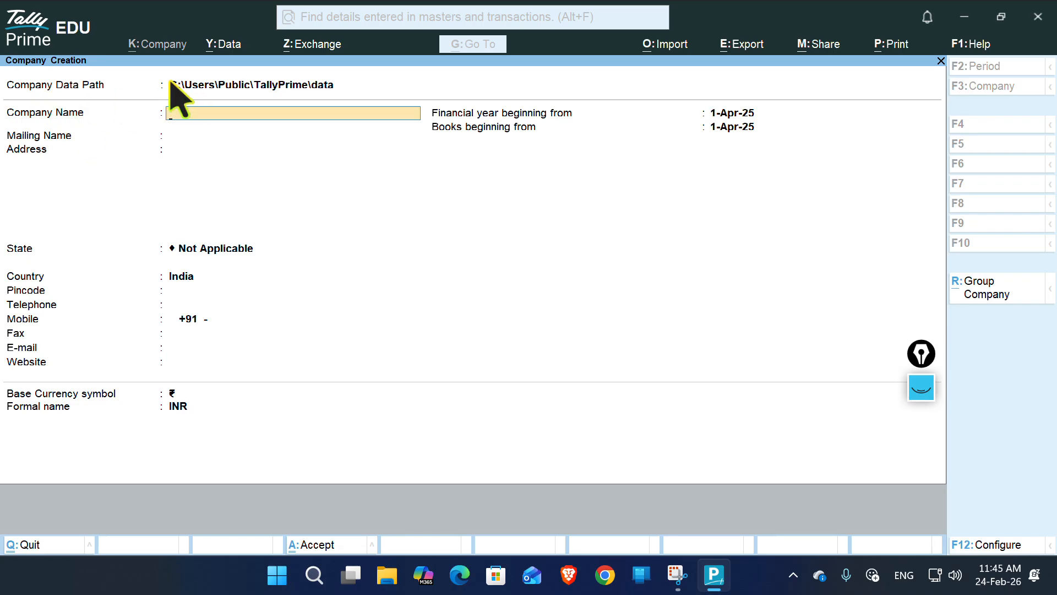
Set the company data path to the Desktop folder, using Select from Drive.
{"action": "left_click", "coordinate": [354, 86]}
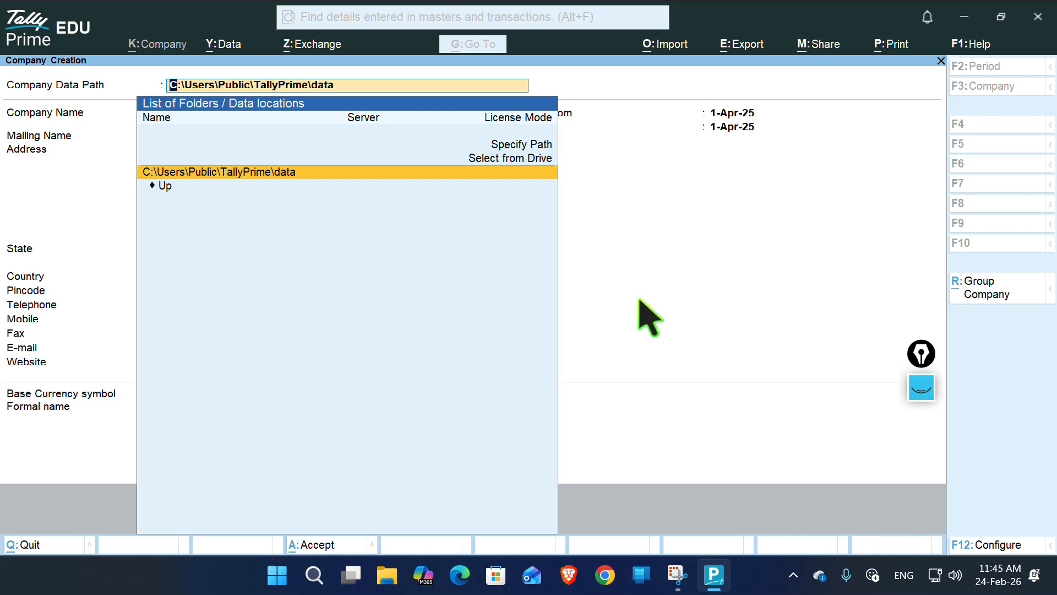
{"action": "key", "text": "Up"}
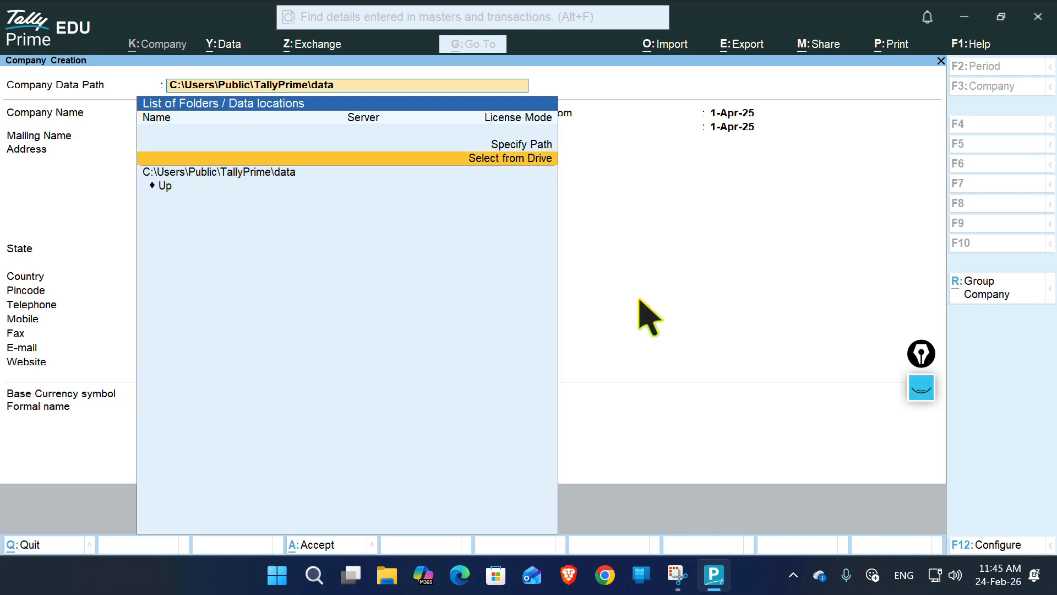
{"action": "key", "text": "Return"}
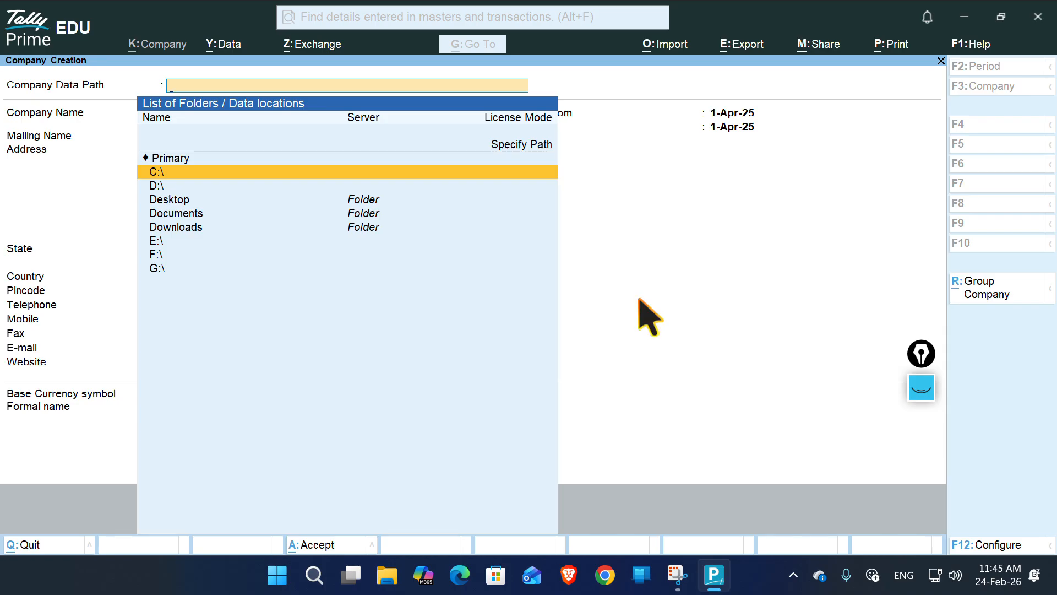
{"action": "key", "text": "Down"}
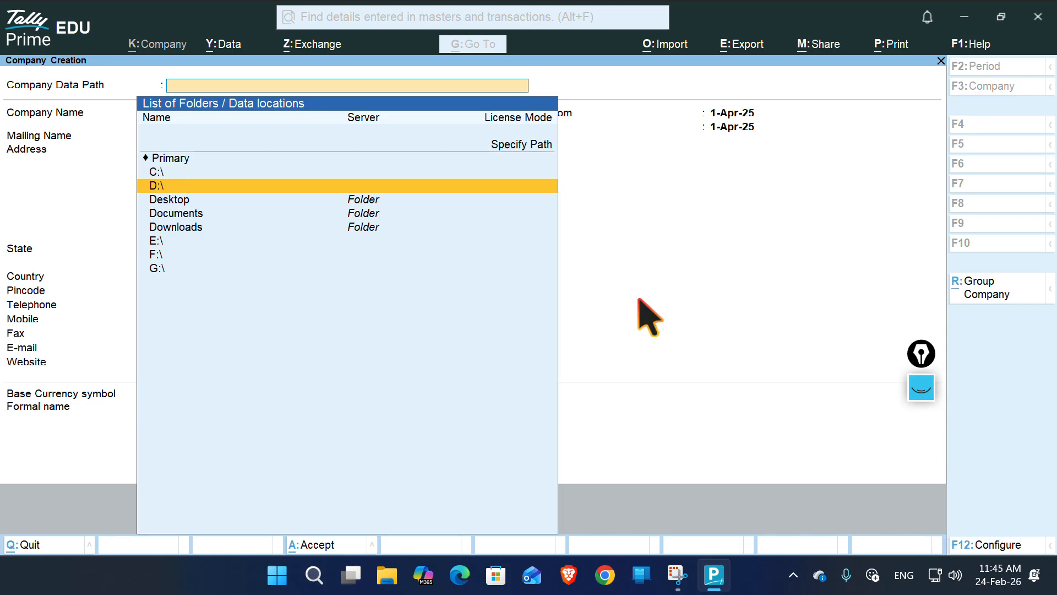
{"action": "key", "text": "Down"}
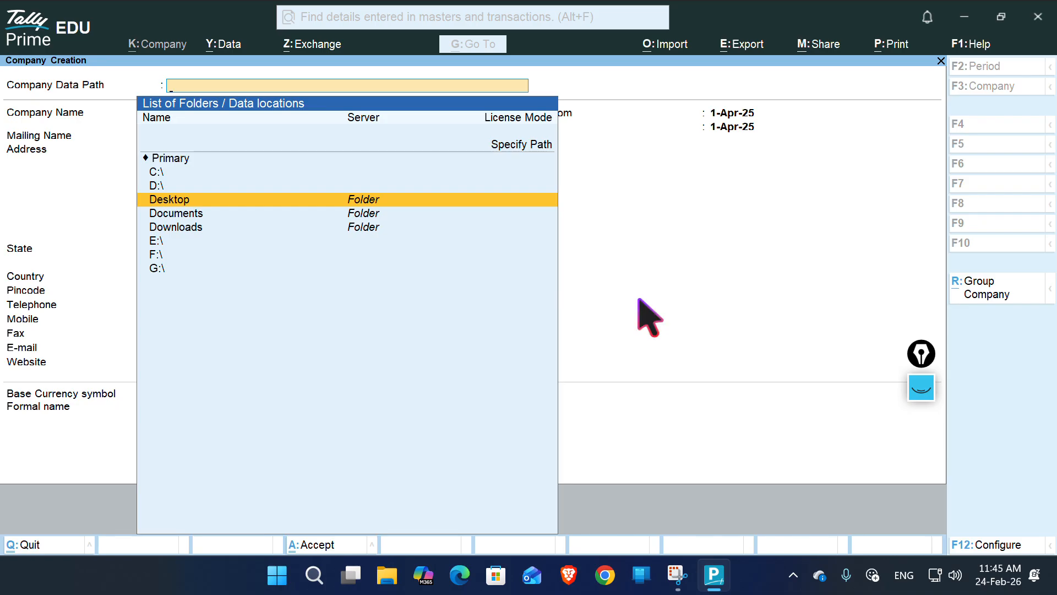
{"action": "key", "text": "Up"}
{"action": "key", "text": "Down"}
{"action": "key", "text": "Down"}
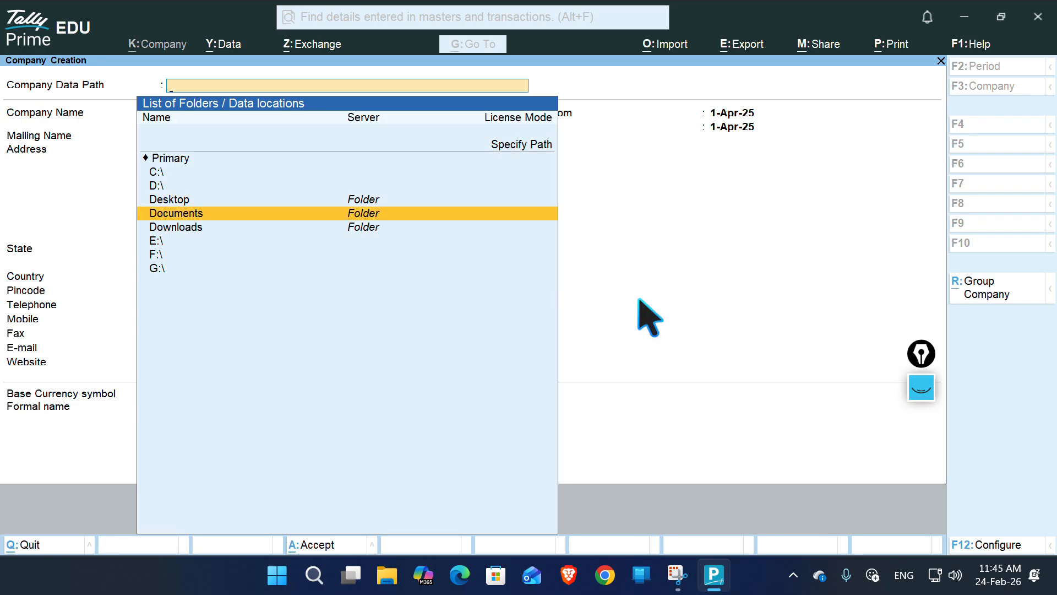
{"action": "key", "text": "Up"}
{"action": "key", "text": "Up"}
{"action": "key", "text": "Down"}
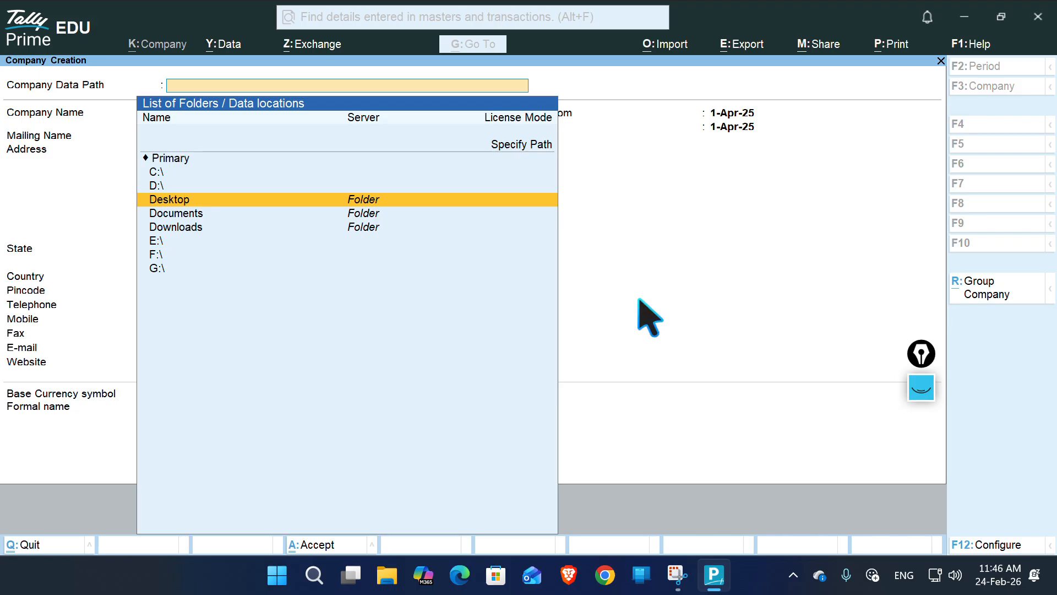
{"action": "key", "text": "Return"}
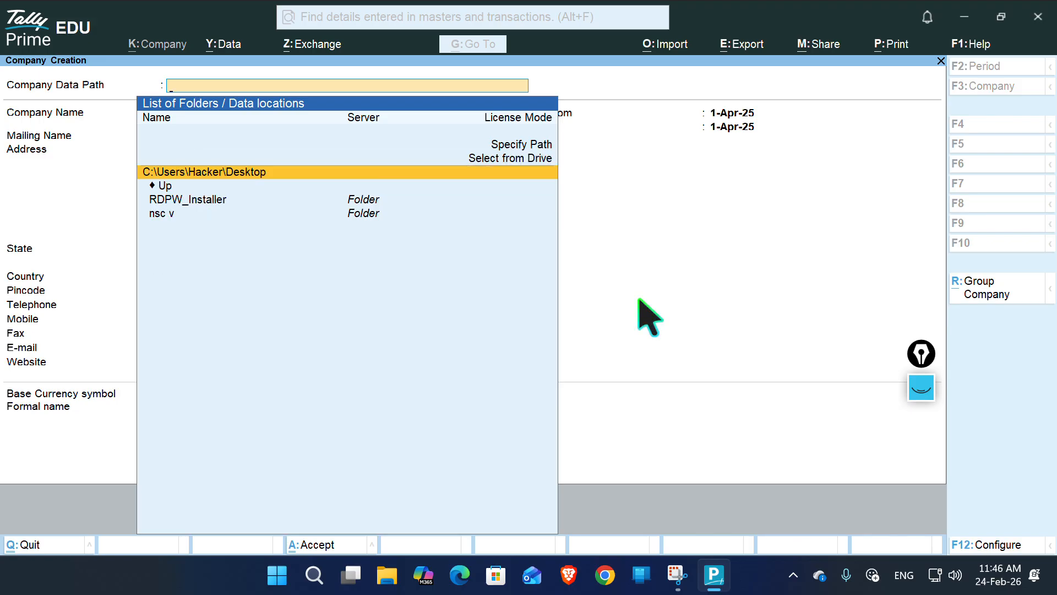
{"action": "key", "text": "Return"}
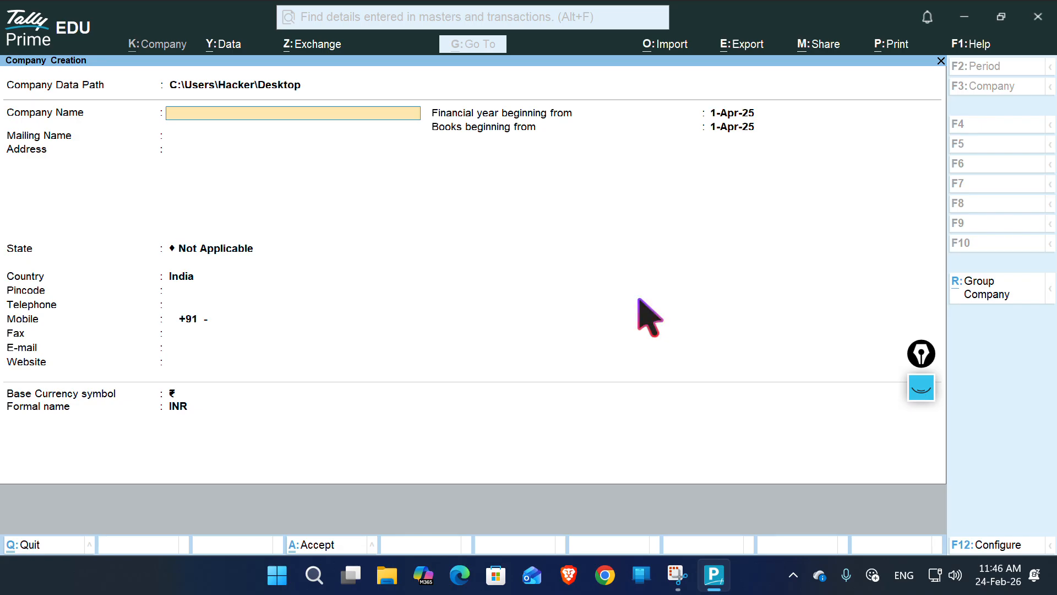
Name the company Ns Computer Pvt Ltd, keep the same mailing name and leave the address blank.
{"action": "type", "text": "Ns computer Pvt Ltd"}
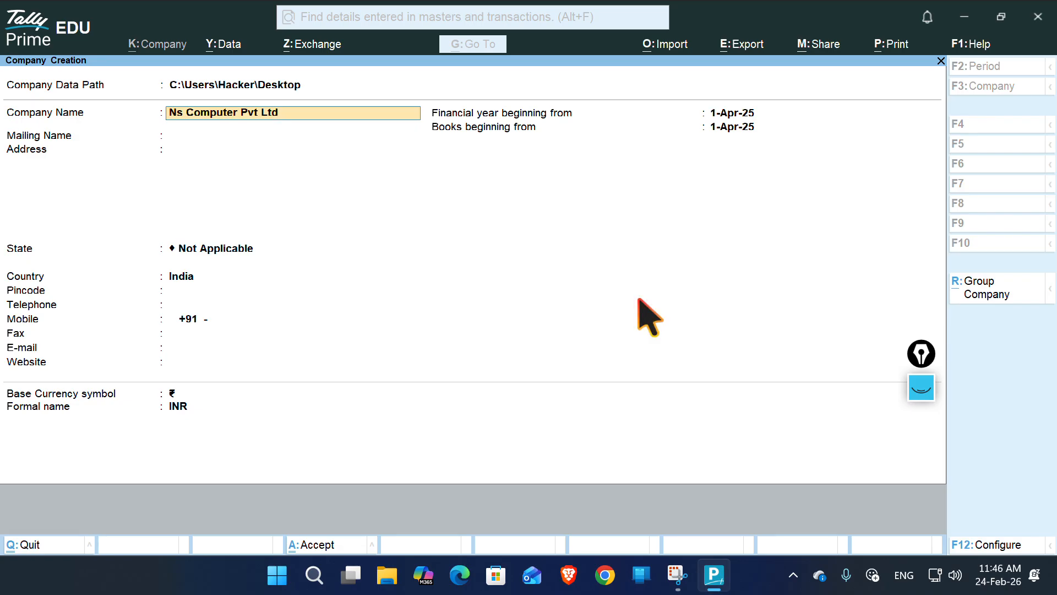
{"action": "key", "text": "Return"}
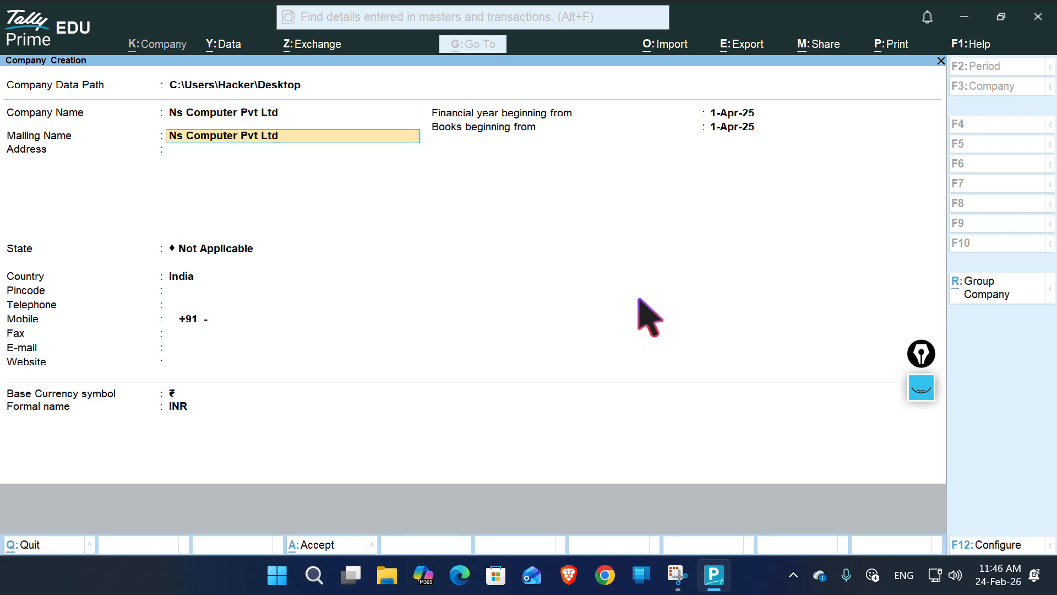
{"action": "key", "text": "Return"}
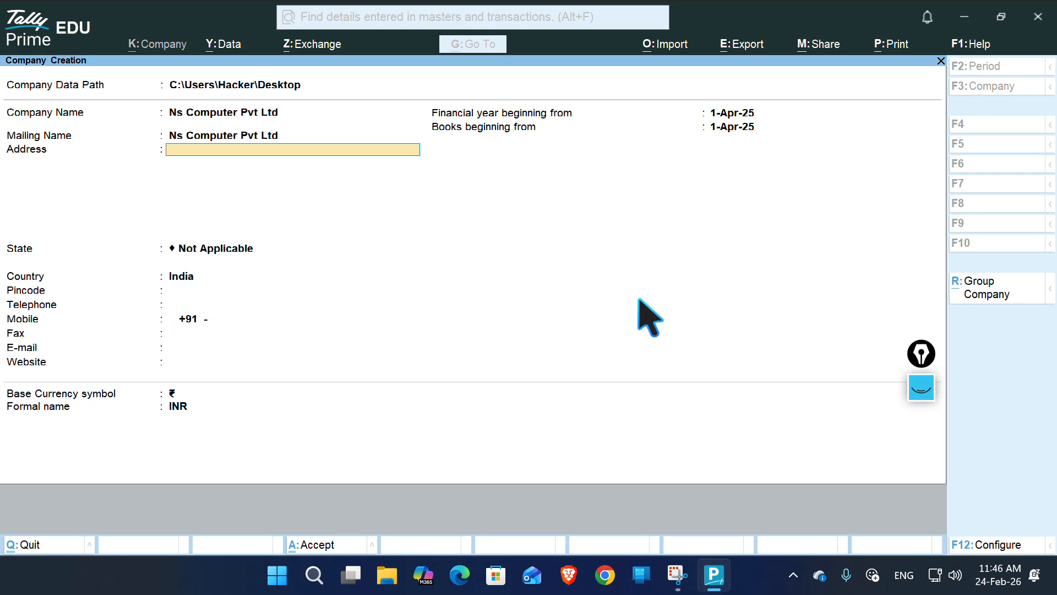
{"action": "key", "text": "Return"}
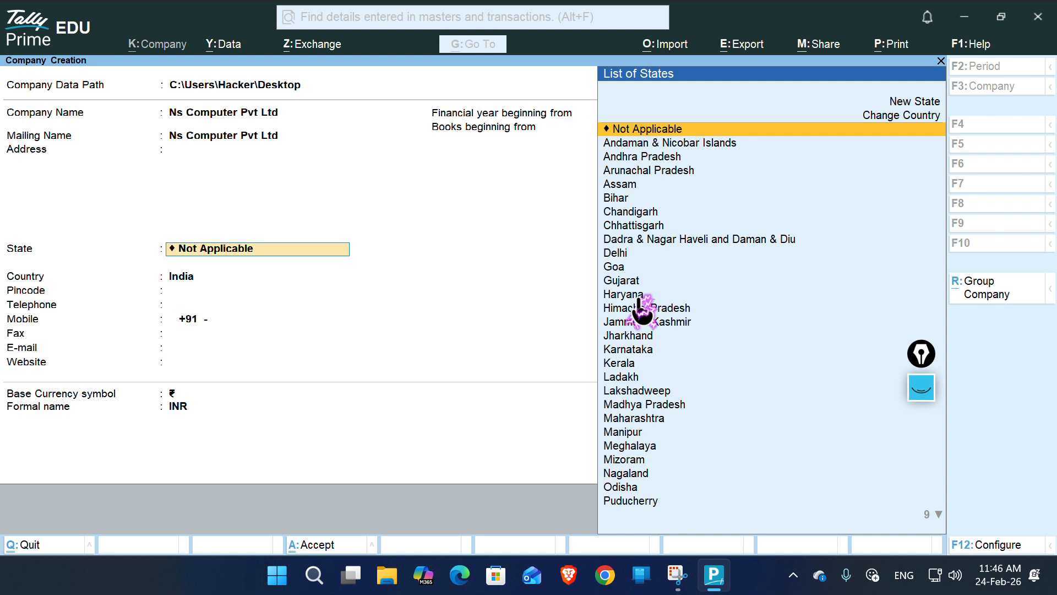
{"action": "type", "text": "U"}
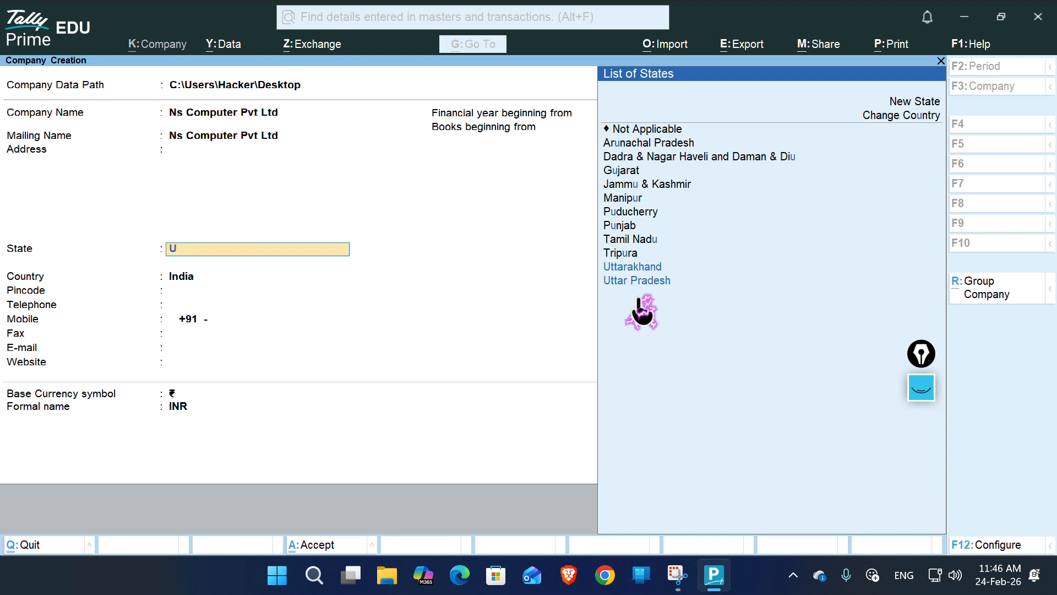
{"action": "key", "text": "BackSpace"}
{"action": "key", "text": "Return"}
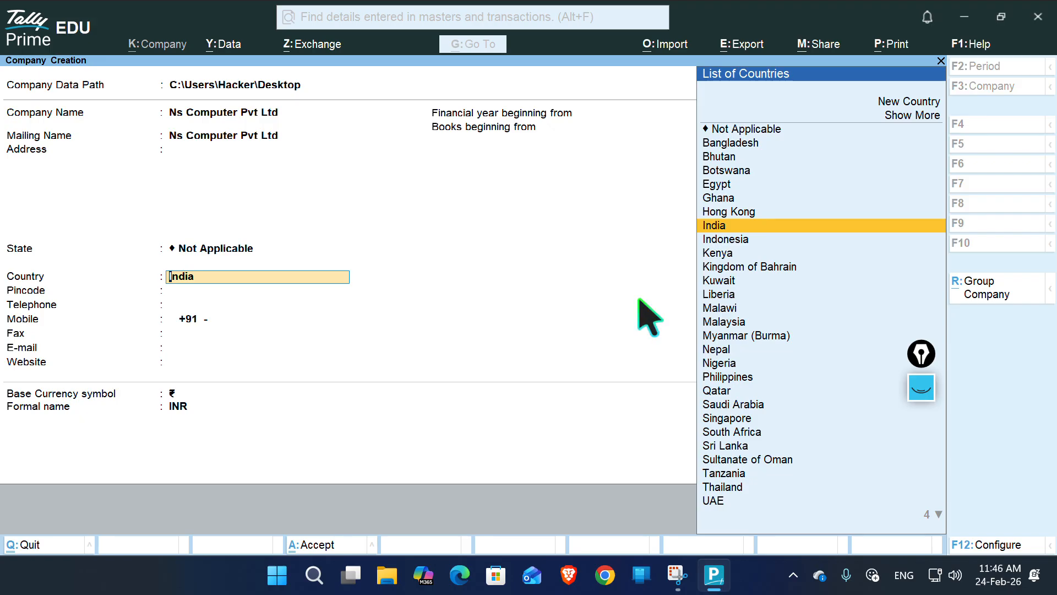
{"action": "key", "text": "Return"}
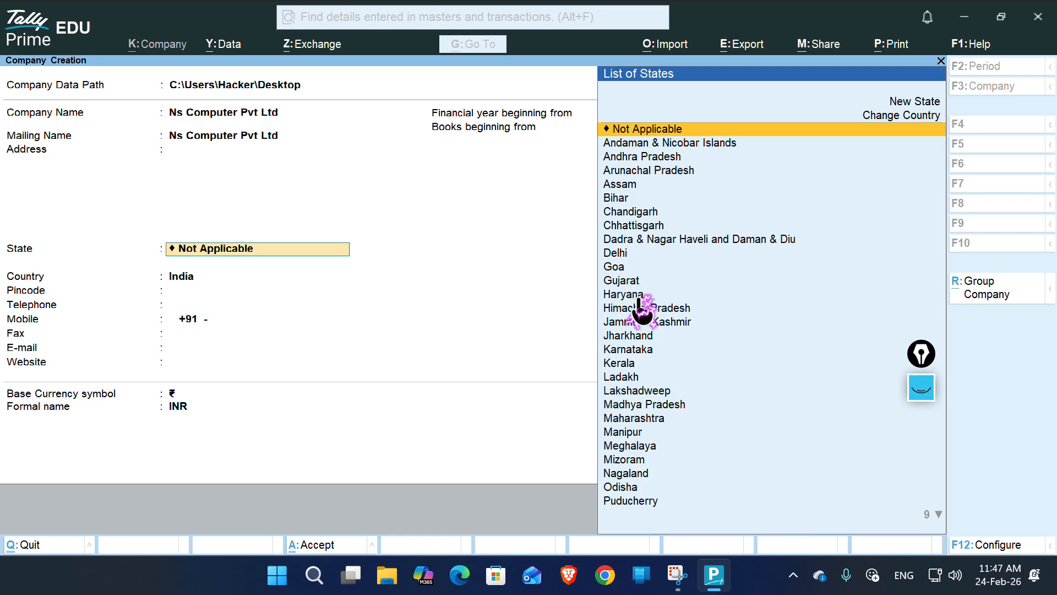
{"action": "key", "text": "BackSpace"}
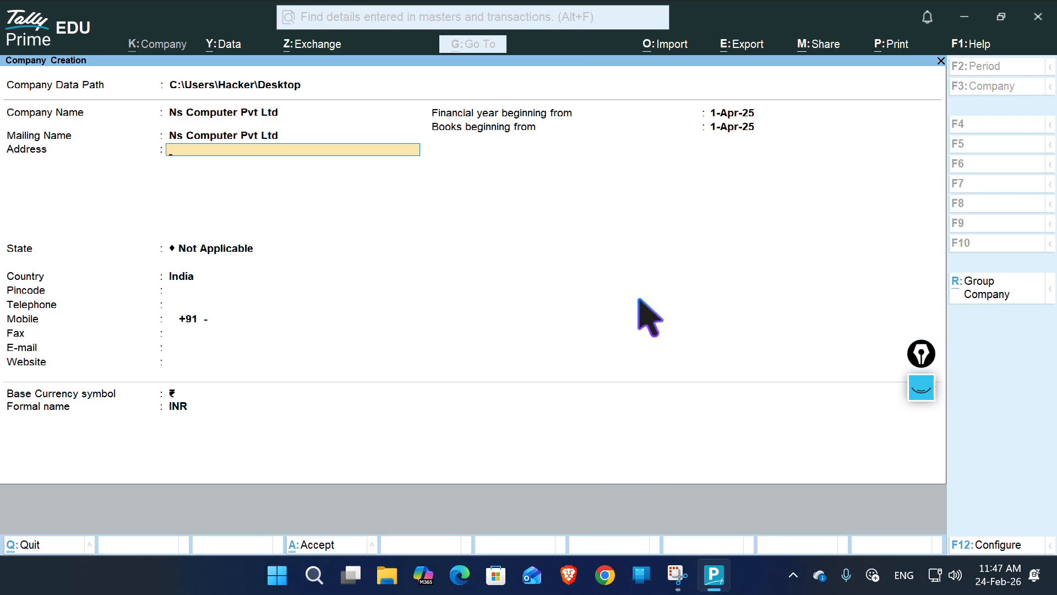
{"action": "key", "text": "BackSpace"}
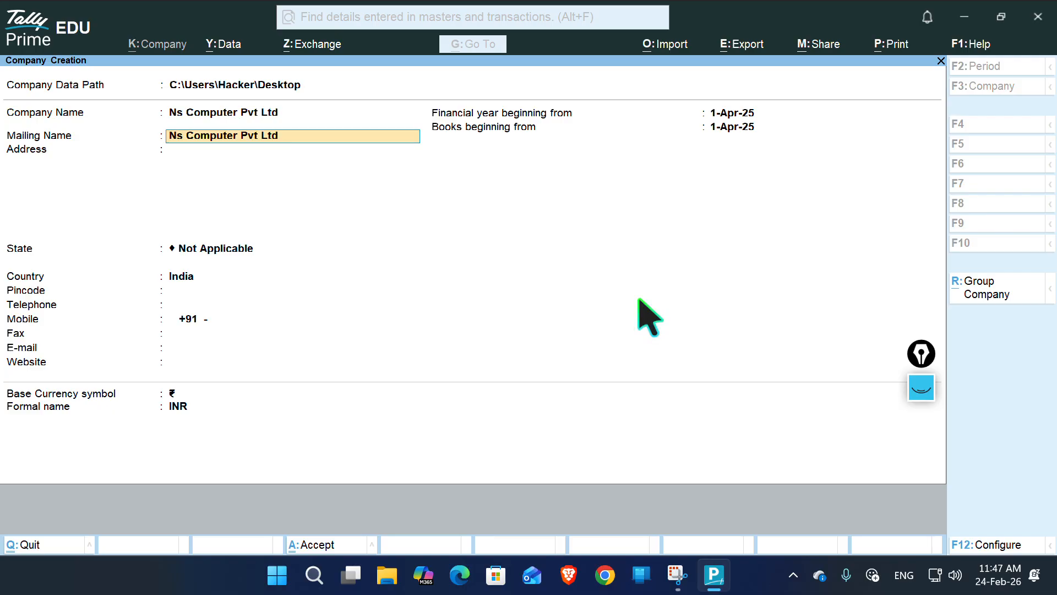
{"action": "key", "text": "Return"}
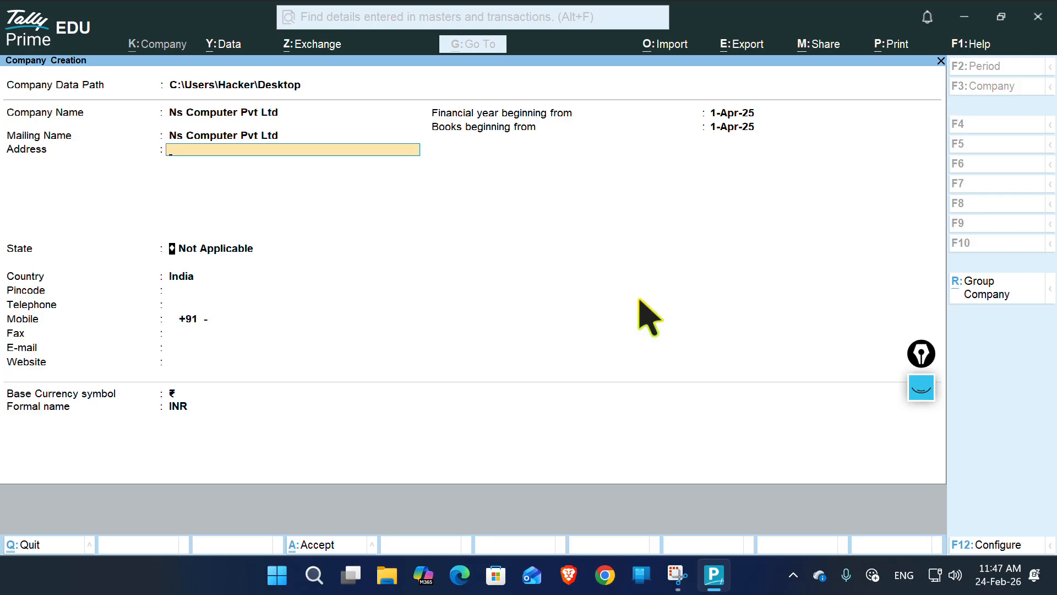
{"action": "key", "text": "Return"}
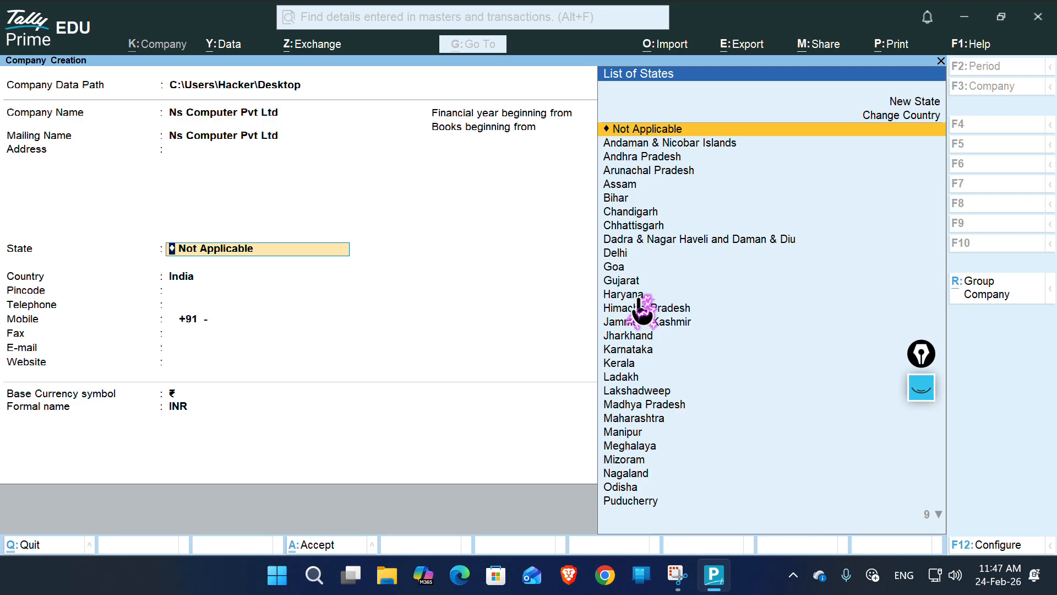
{"action": "type", "text": "Xha"}
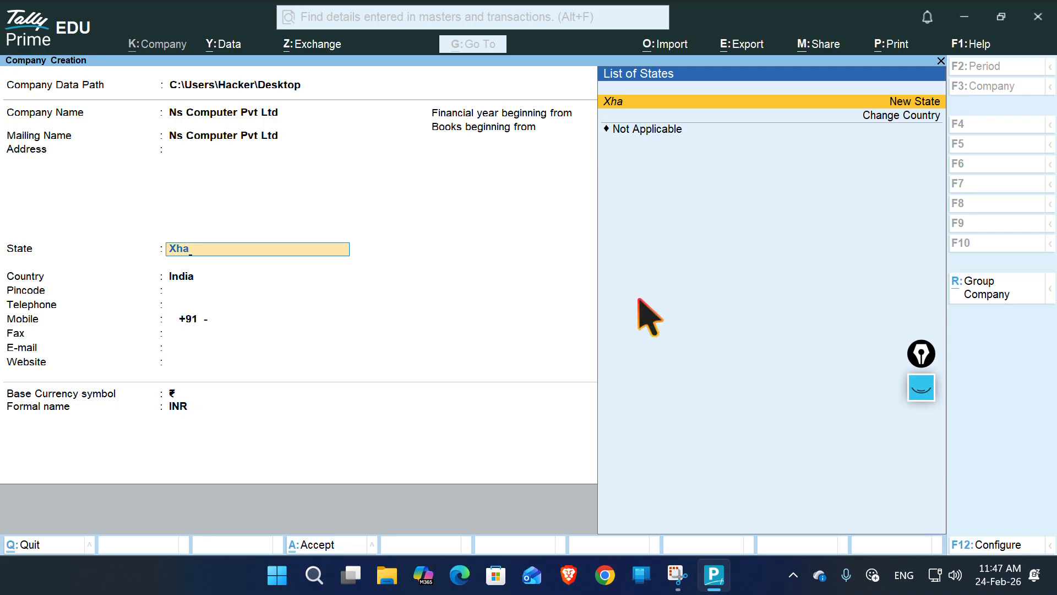
{"action": "key", "text": "BackSpace"}
{"action": "key", "text": "BackSpace"}
{"action": "key", "text": "BackSpace"}
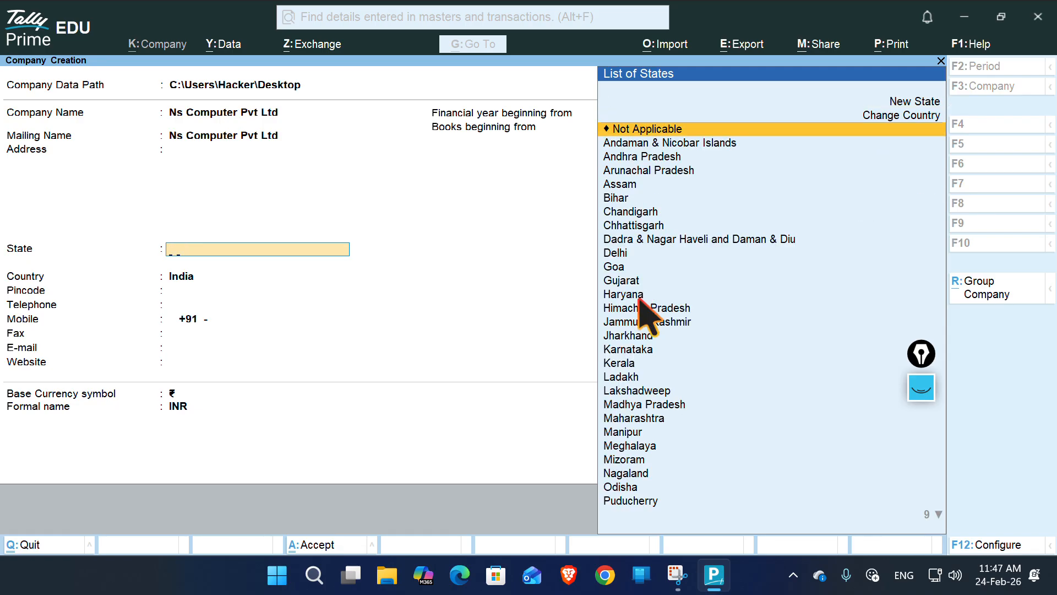
Set the company's state to Chhattisgarh and keep India as the country.
{"action": "type", "text": "Ch"}
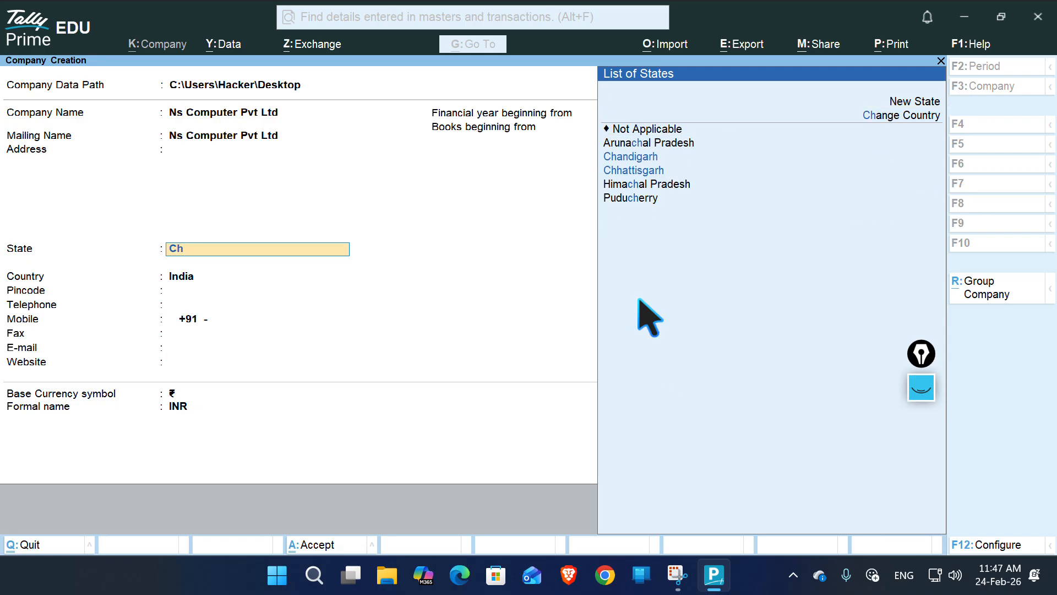
{"action": "key", "text": "Down"}
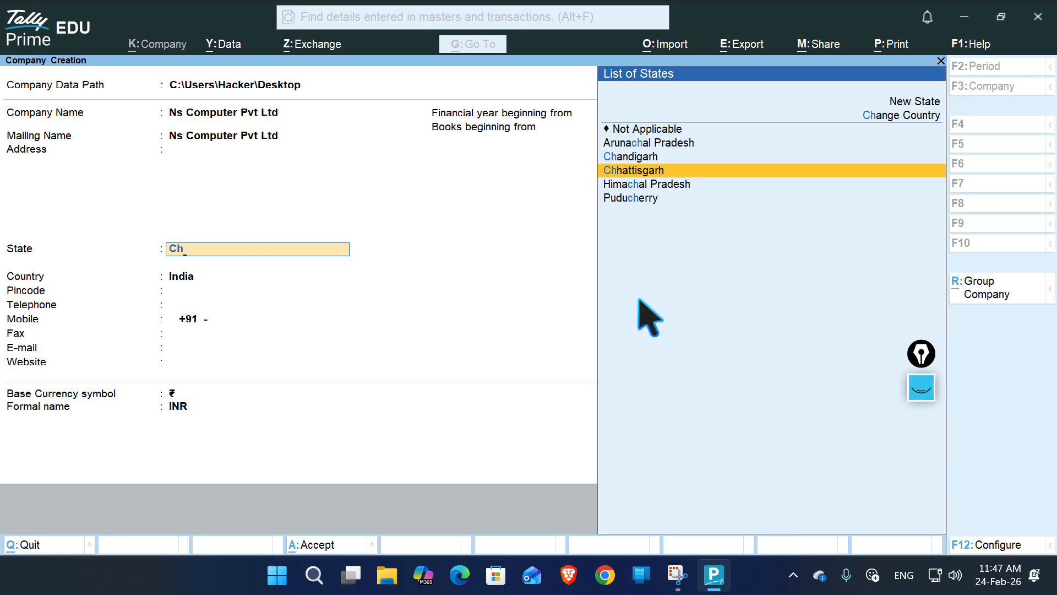
{"action": "key", "text": "Return"}
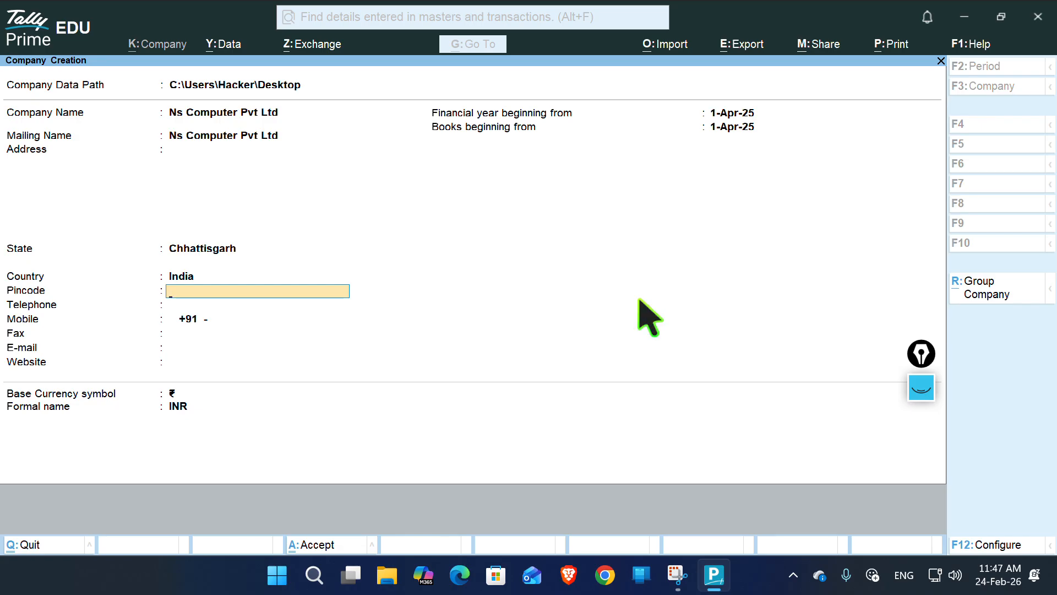
Leave the pincode, telephone, mobile, fax, e-mail and website fields blank.
{"action": "key", "text": "Return"}
{"action": "key", "text": "Return"}
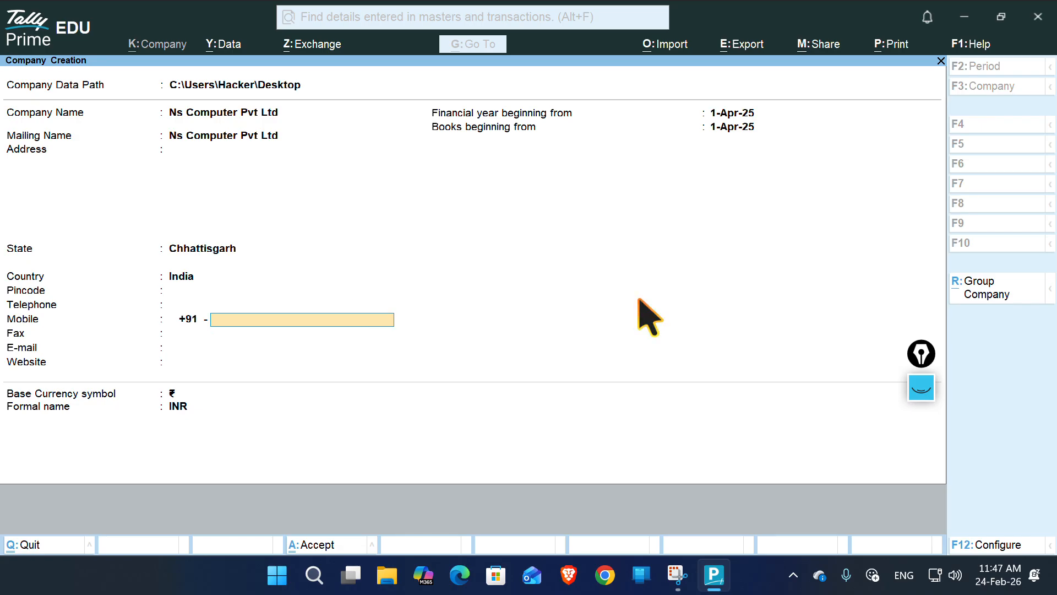
{"action": "key", "text": "Return"}
{"action": "key", "text": "Return"}
{"action": "key", "text": "Return"}
{"action": "key", "text": "Return"}
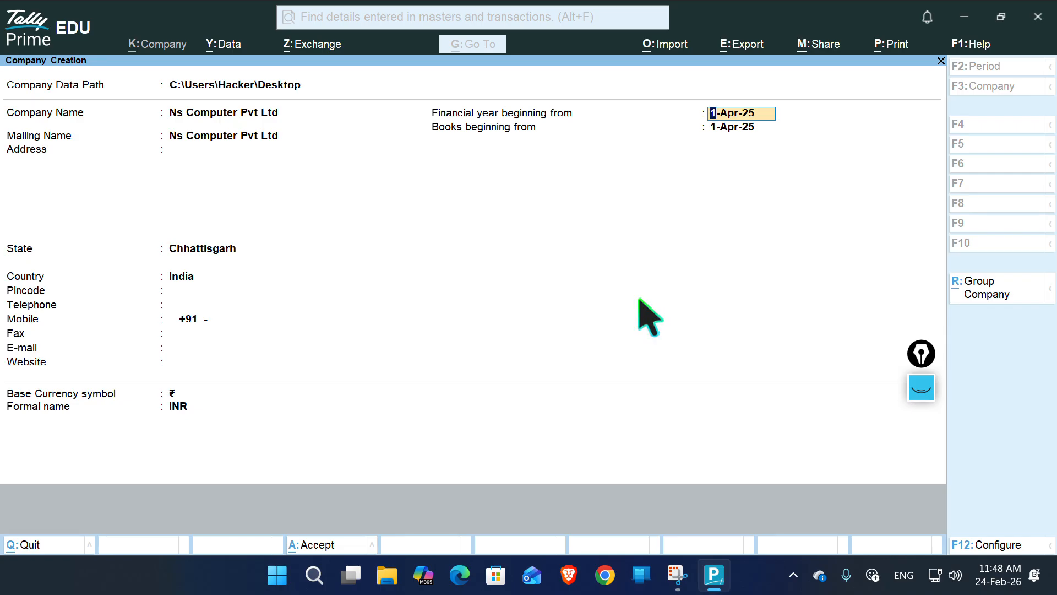
Keep 1-Apr-25 as the financial year and books start and ₹ (INR) as base currency, and save the company.
{"action": "key", "text": "Return"}
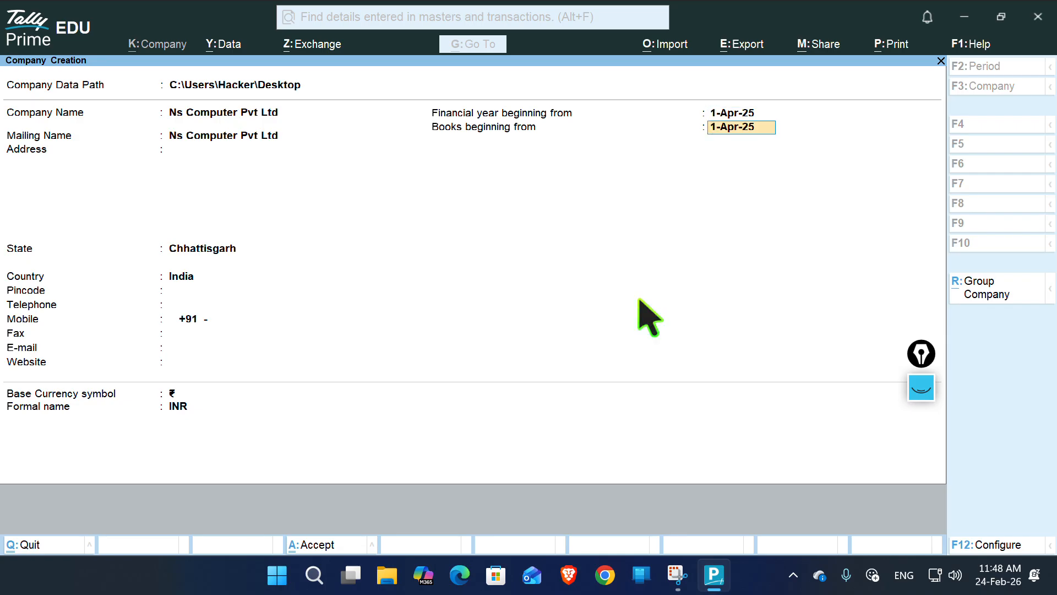
{"action": "key", "text": "Return"}
{"action": "key", "text": "Return"}
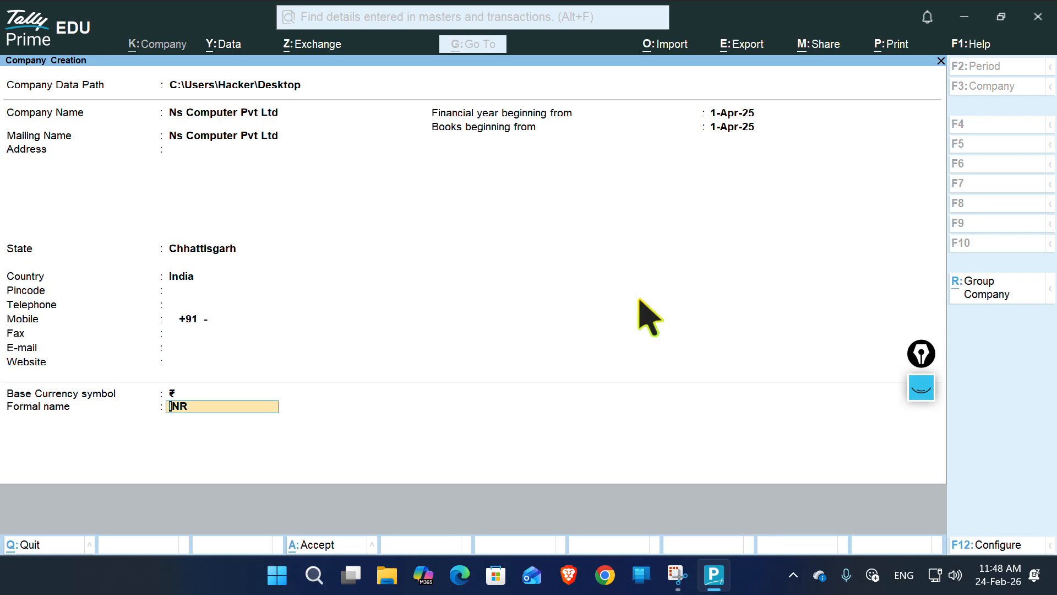
{"action": "key", "text": "Return"}
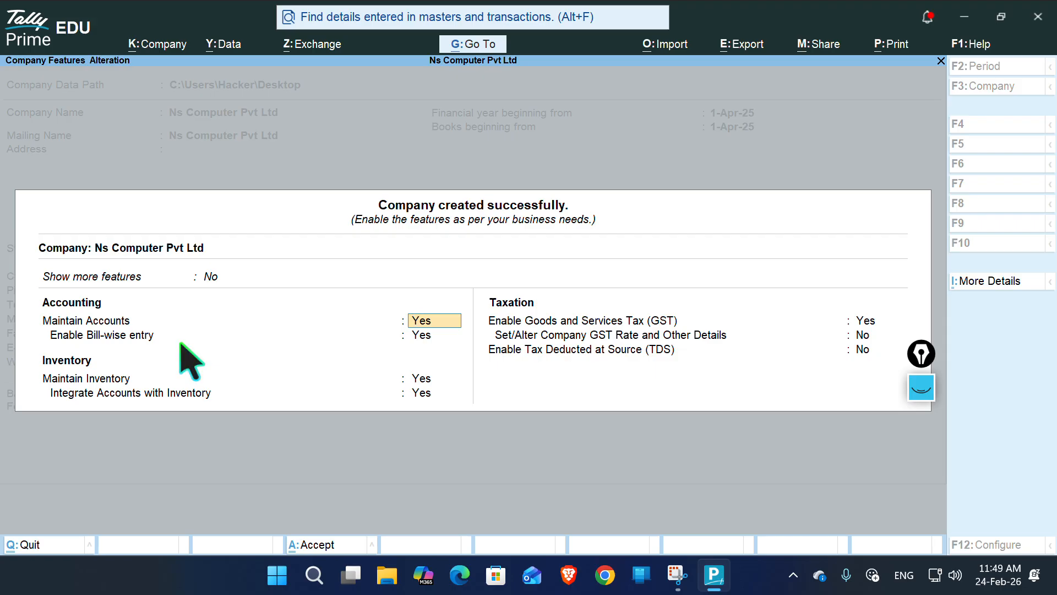
Keep Maintain Accounts at Yes, and set Enable Bill-wise entry and Maintain Inventory to No.
{"action": "key", "text": "Return"}
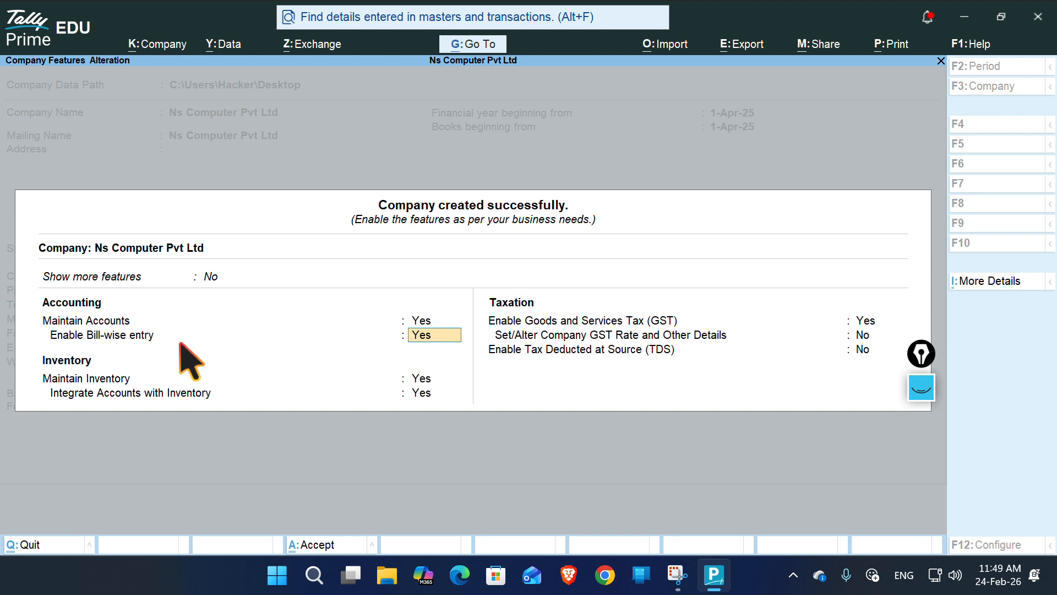
{"action": "type", "text": "no"}
{"action": "key", "text": "Return"}
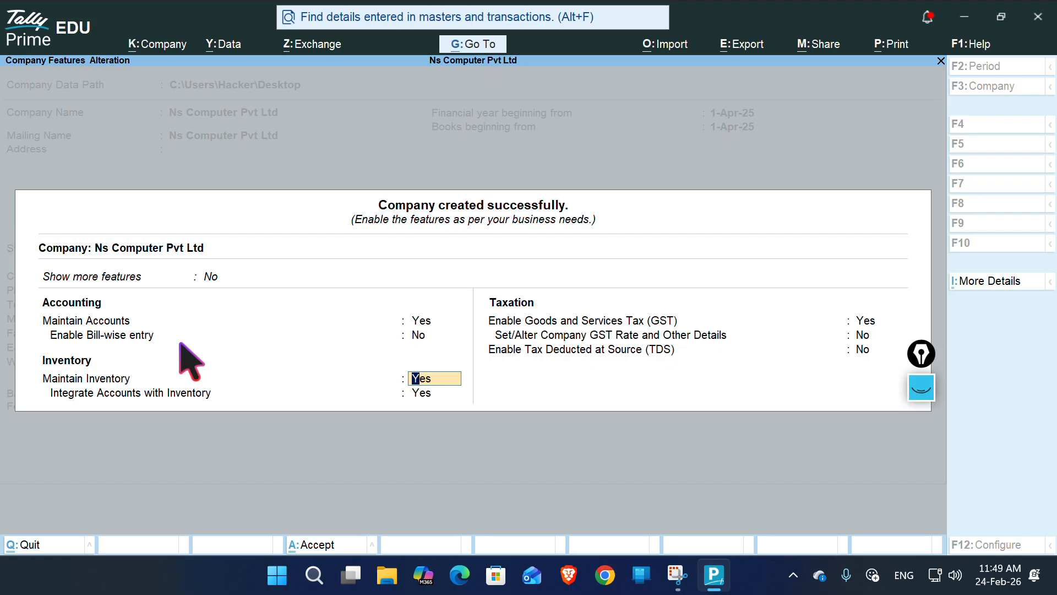
{"action": "type", "text": "no"}
{"action": "key", "text": "Return"}
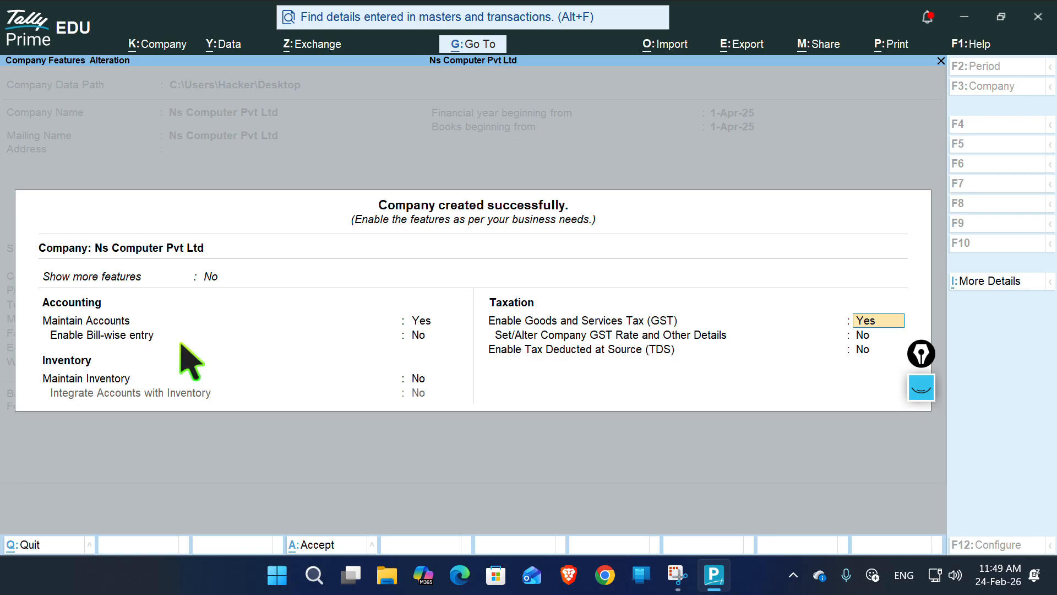
Set Enable Goods and Services Tax (GST) to No, keep TDS at No, and accept the company features.
{"action": "type", "text": "n"}
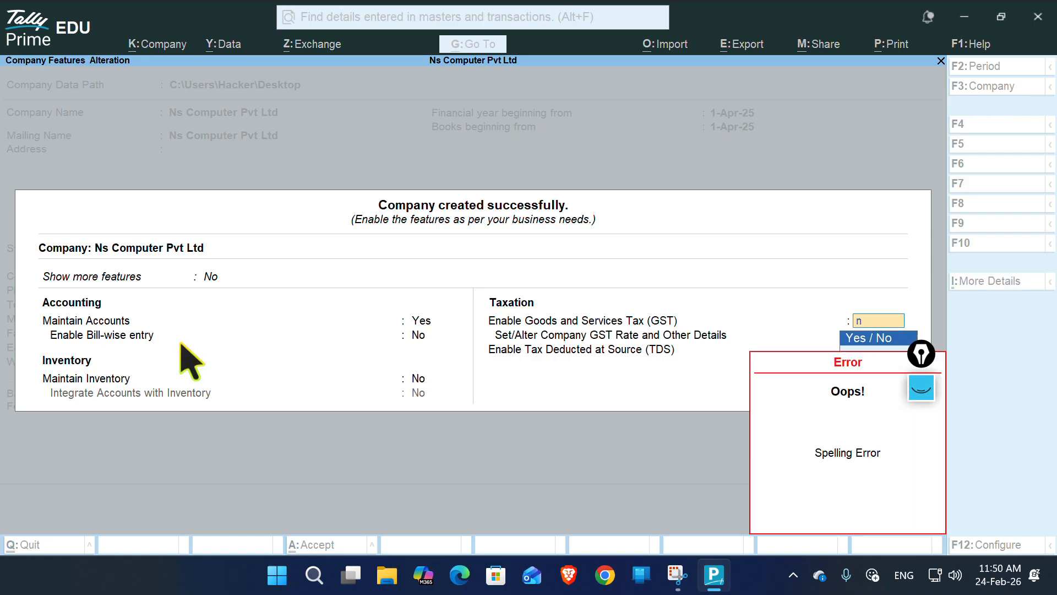
{"action": "key", "text": "Return"}
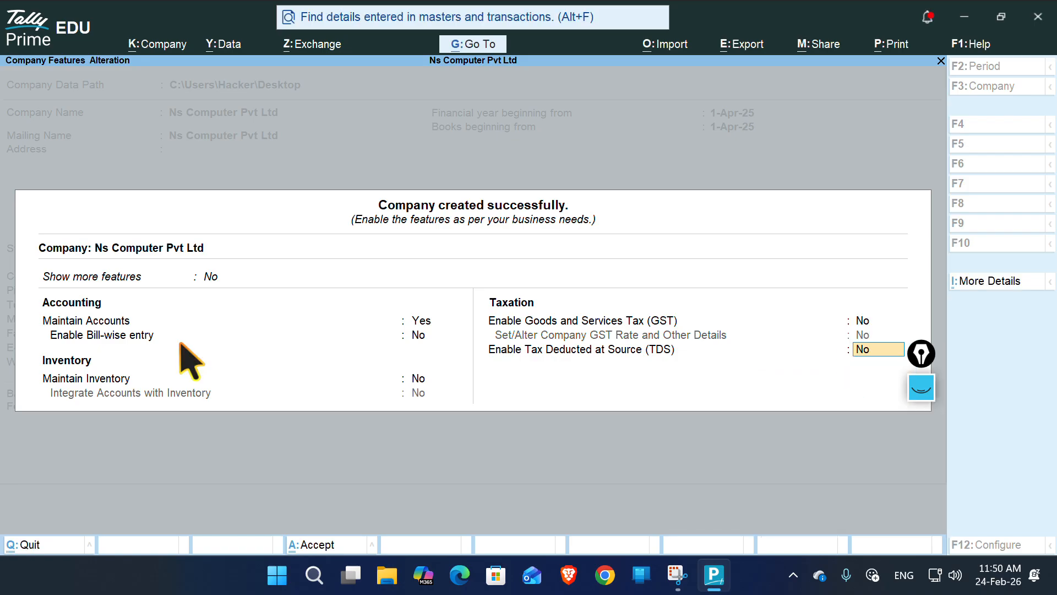
{"action": "key", "text": "Return"}
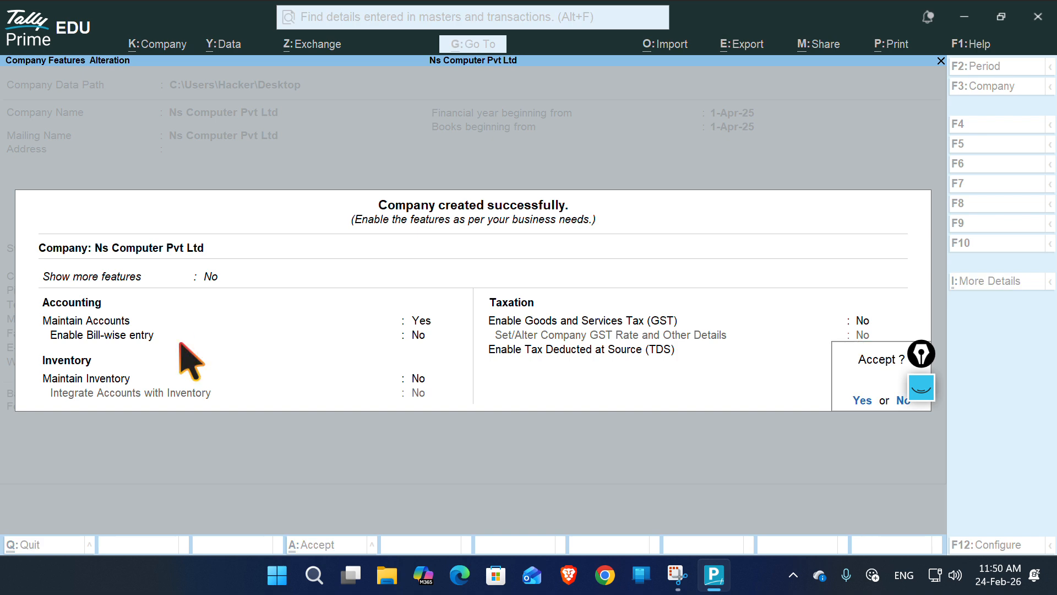
{"action": "key", "text": "Return"}
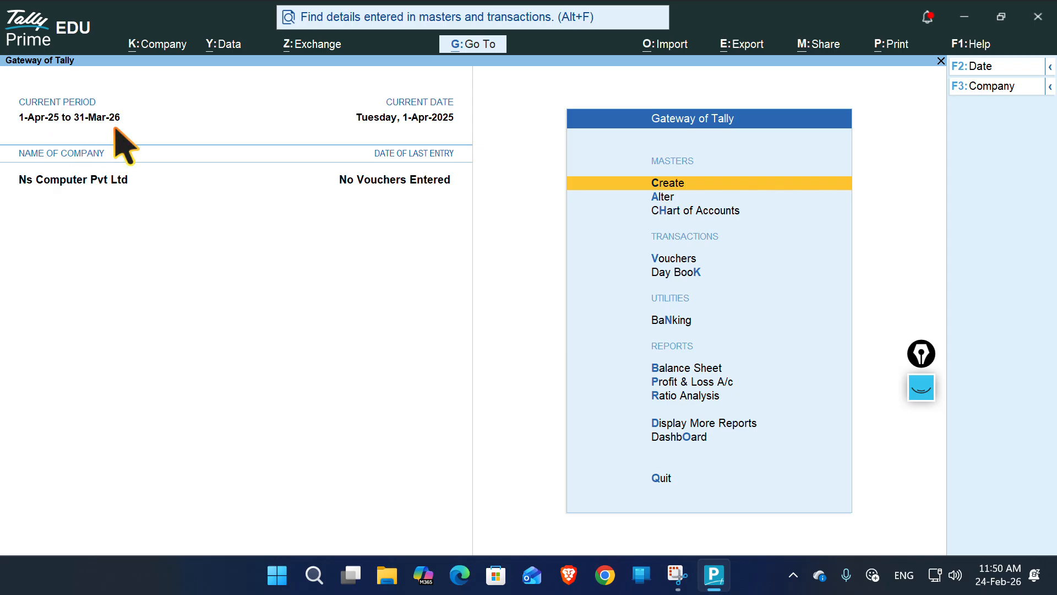
{"action": "left_click", "coordinate": [132, 124]}
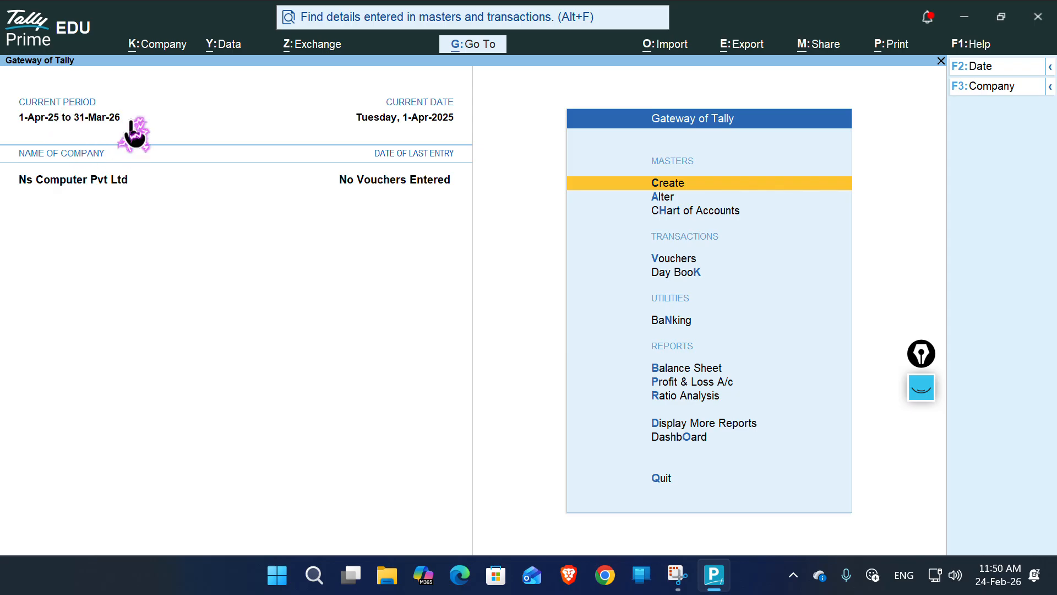